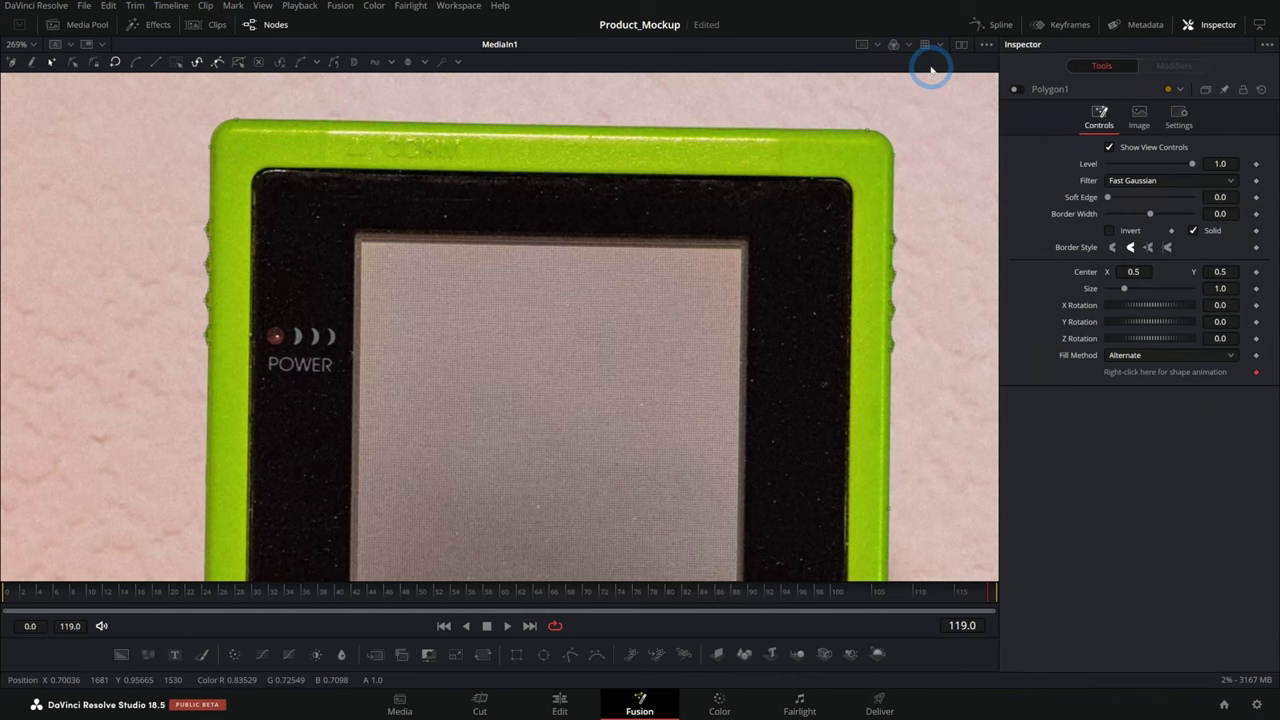
{"action": "left_click", "coordinate": [894, 44]}
{"action": "left_click", "coordinate": [894, 44]}
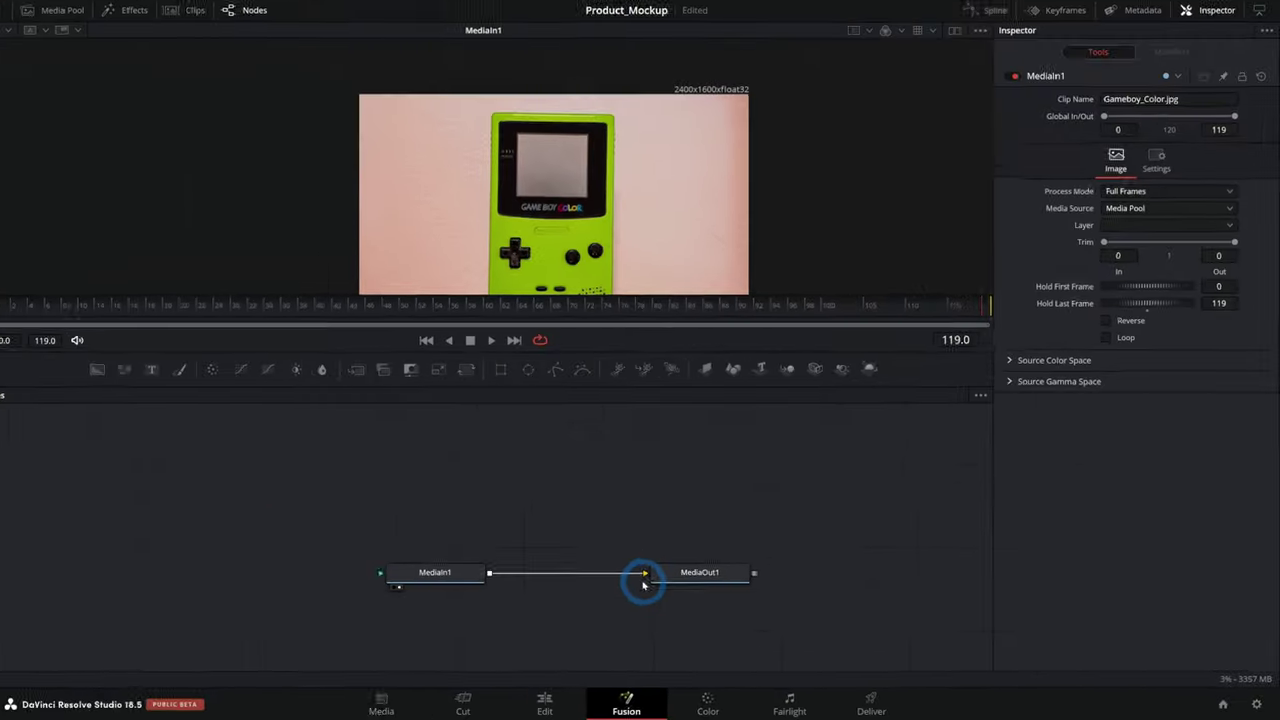
{"action": "scroll", "coordinate": [591, 295], "scroll_direction": "down", "scroll_amount": 1}
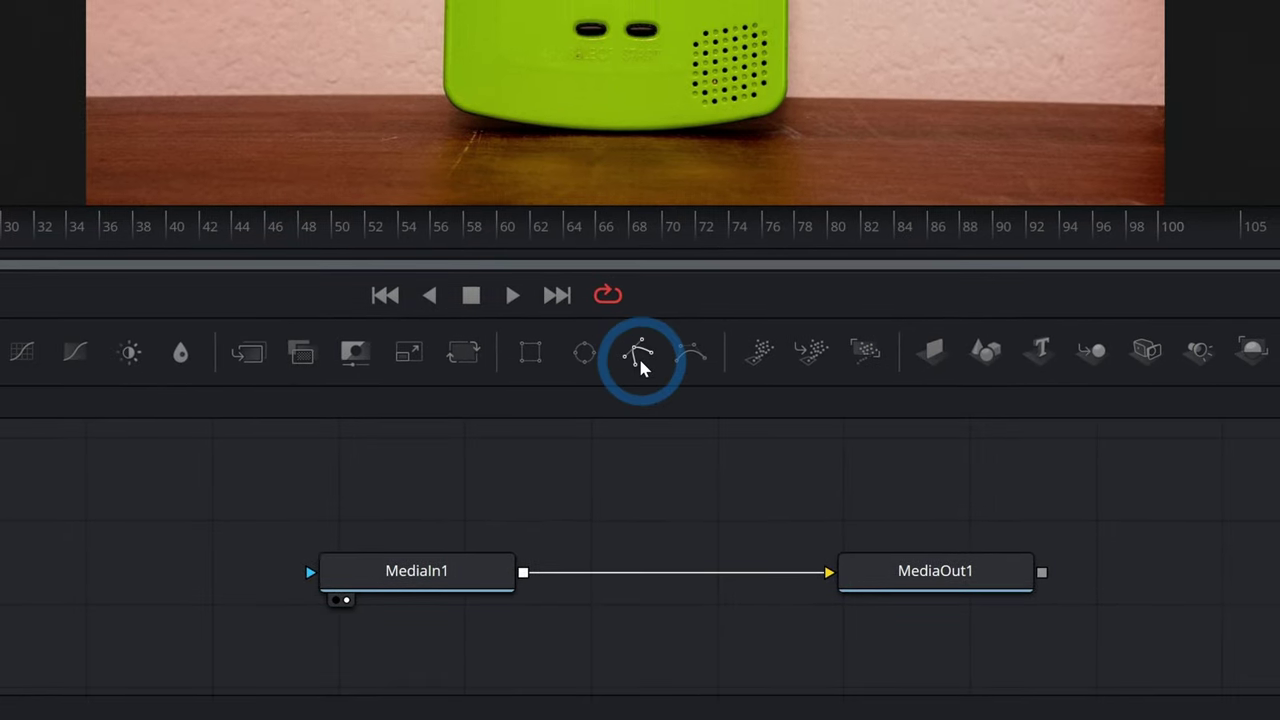
- Add a Polygon mask node above MediaIn1 and connect its output to MediaIn1's effect mask input
{"action": "left_click_drag", "start_coordinate": [638, 355], "coordinate": [607, 432]}
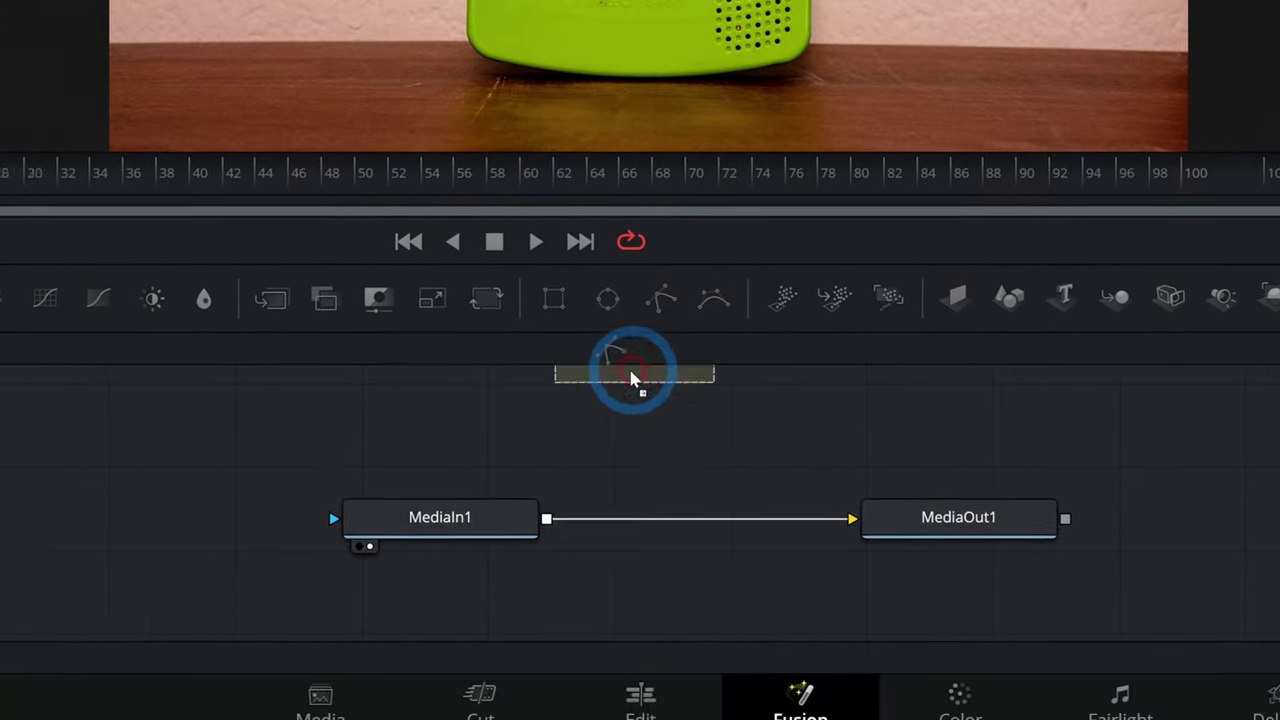
{"action": "left_click_drag", "start_coordinate": [632, 378], "coordinate": [348, 447]}
{"action": "left_click_drag", "start_coordinate": [648, 430], "coordinate": [440, 508]}
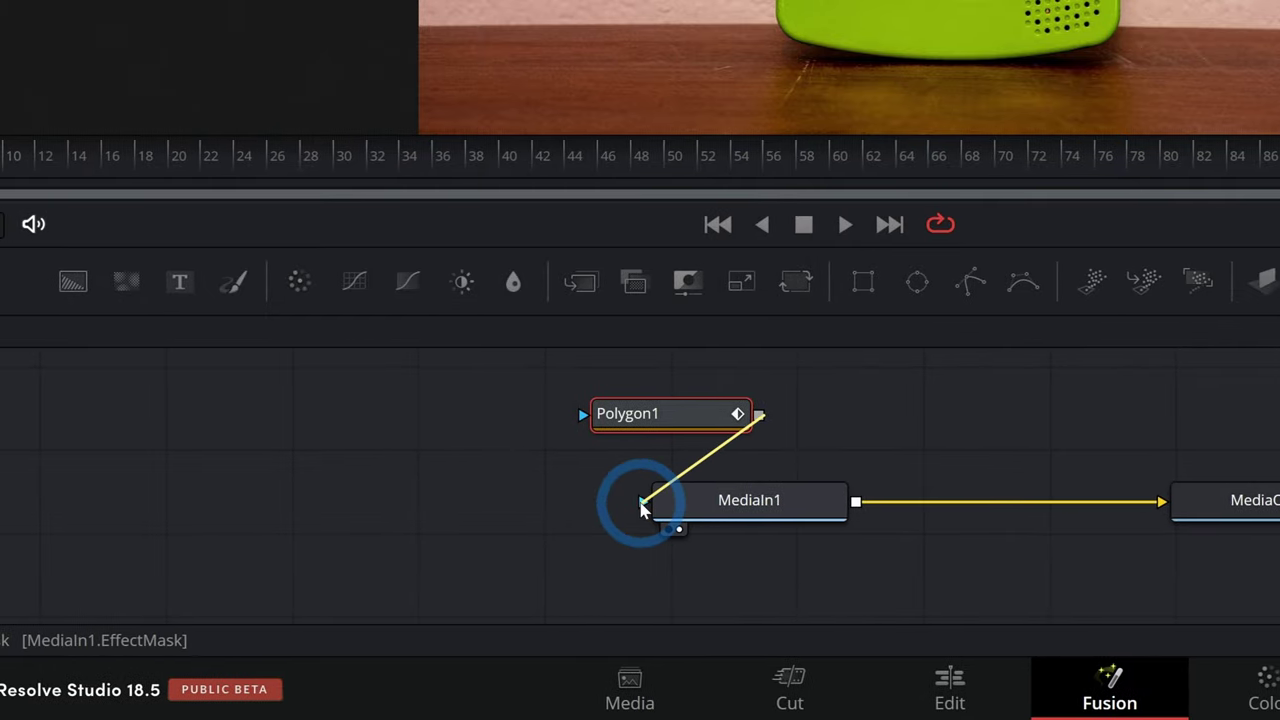
{"action": "left_click_drag", "start_coordinate": [643, 508], "coordinate": [640, 508]}
{"action": "left_click_drag", "start_coordinate": [714, 429], "coordinate": [771, 427]}
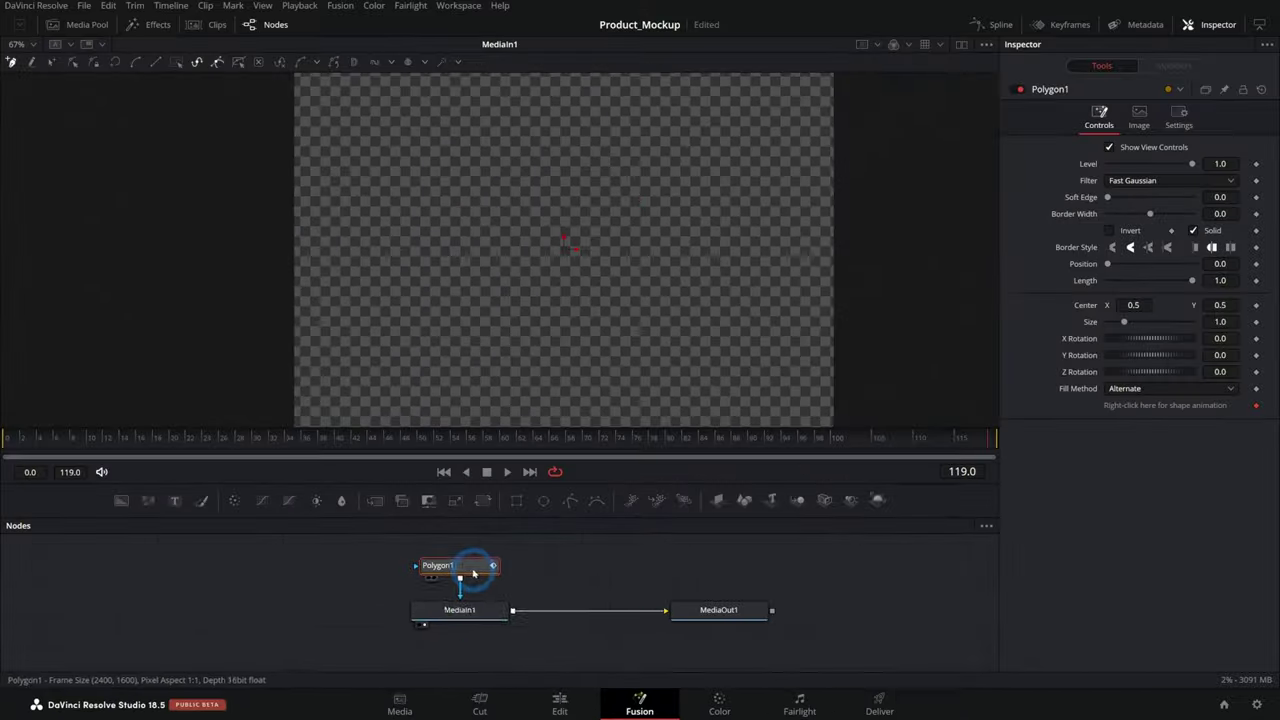
- Disable the Polygon1 mask so the full photo shows, and enlarge the viewer by shrinking the node area
{"action": "left_click", "coordinate": [649, 510]}
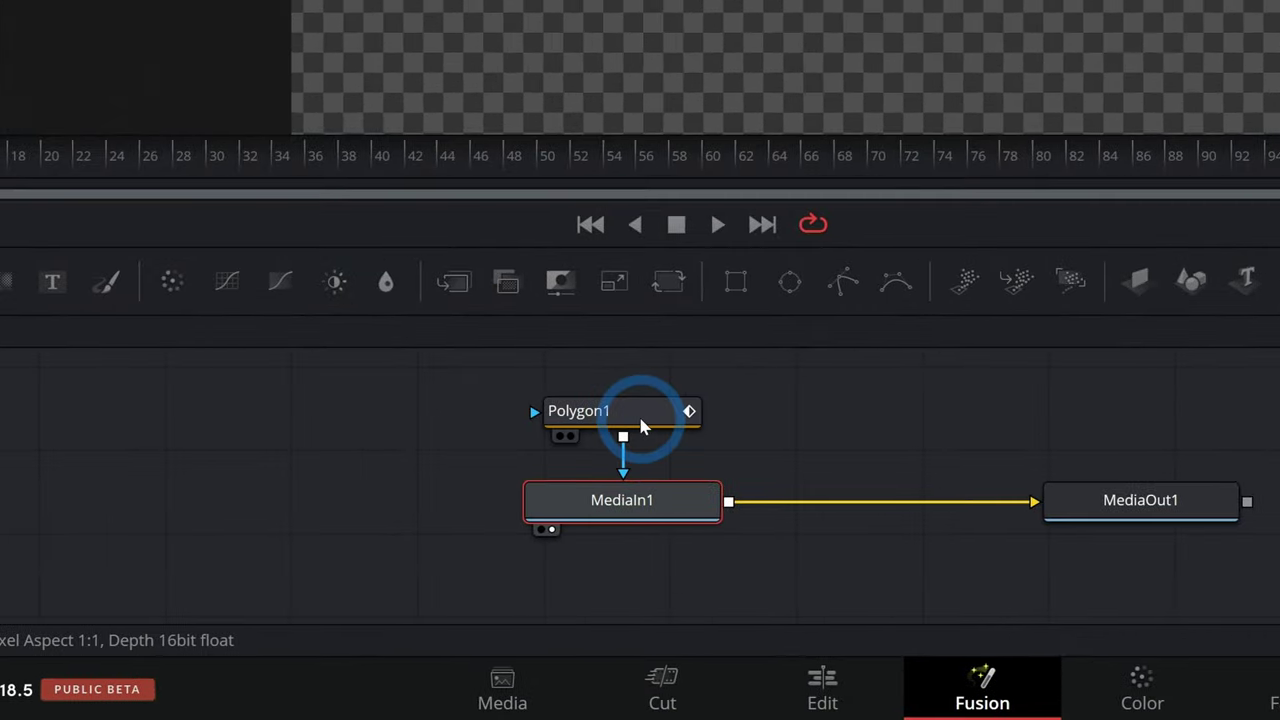
{"action": "left_click", "coordinate": [641, 427]}
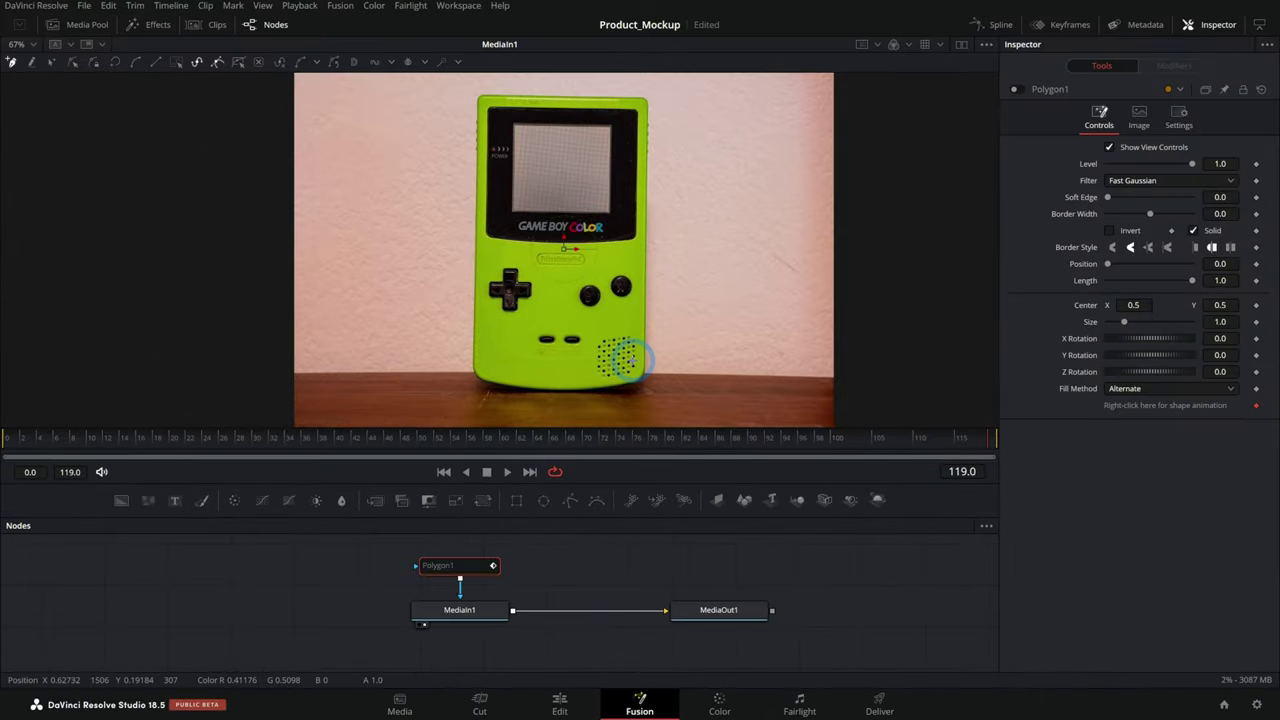
{"action": "left_click", "coordinate": [990, 153]}
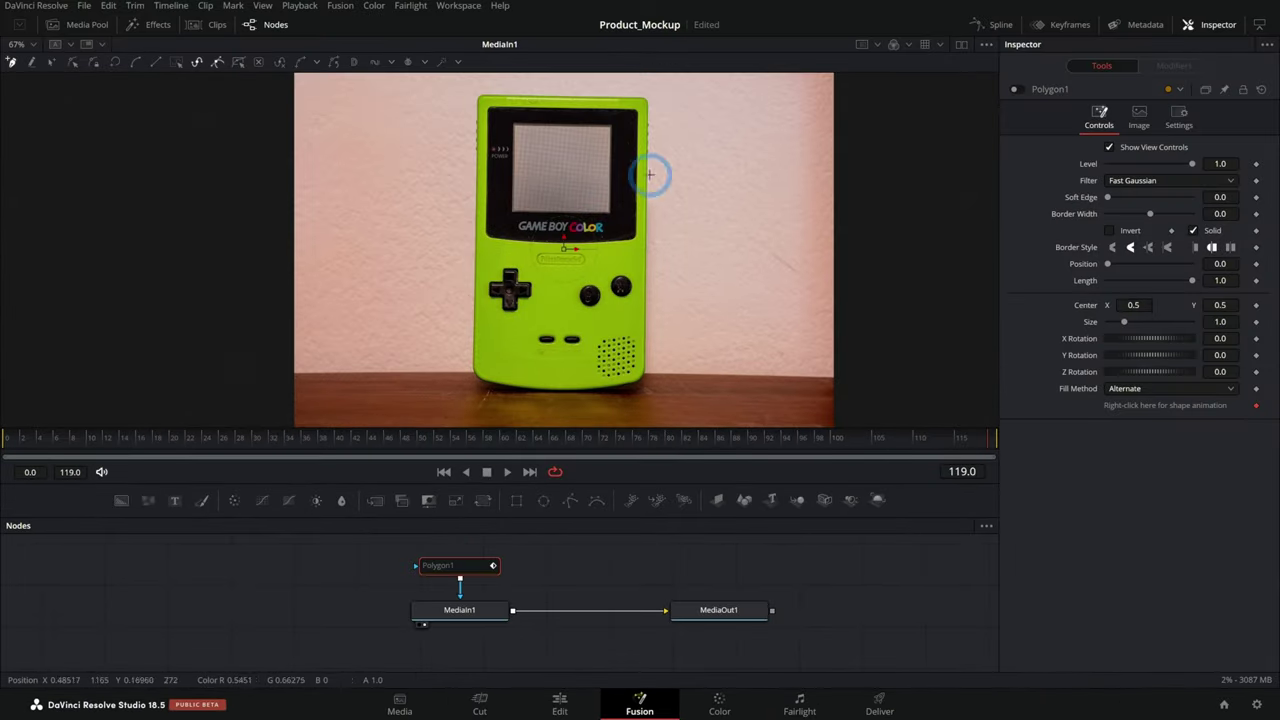
{"action": "left_click_drag", "start_coordinate": [622, 487], "coordinate": [622, 645]}
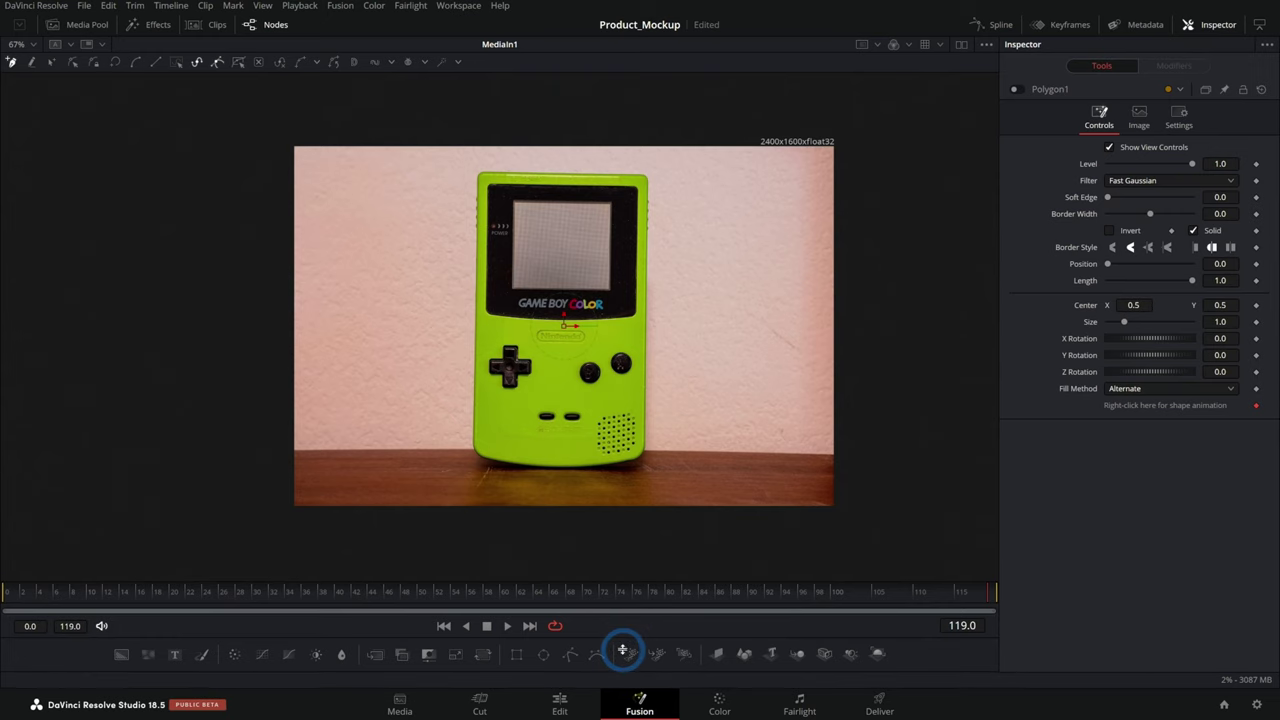
- Trace the console's left edge, side ridges and rounded upper-left corner with many closely spaced polygon points
{"action": "scroll", "coordinate": [503, 323], "scroll_direction": "up", "scroll_amount": 5}
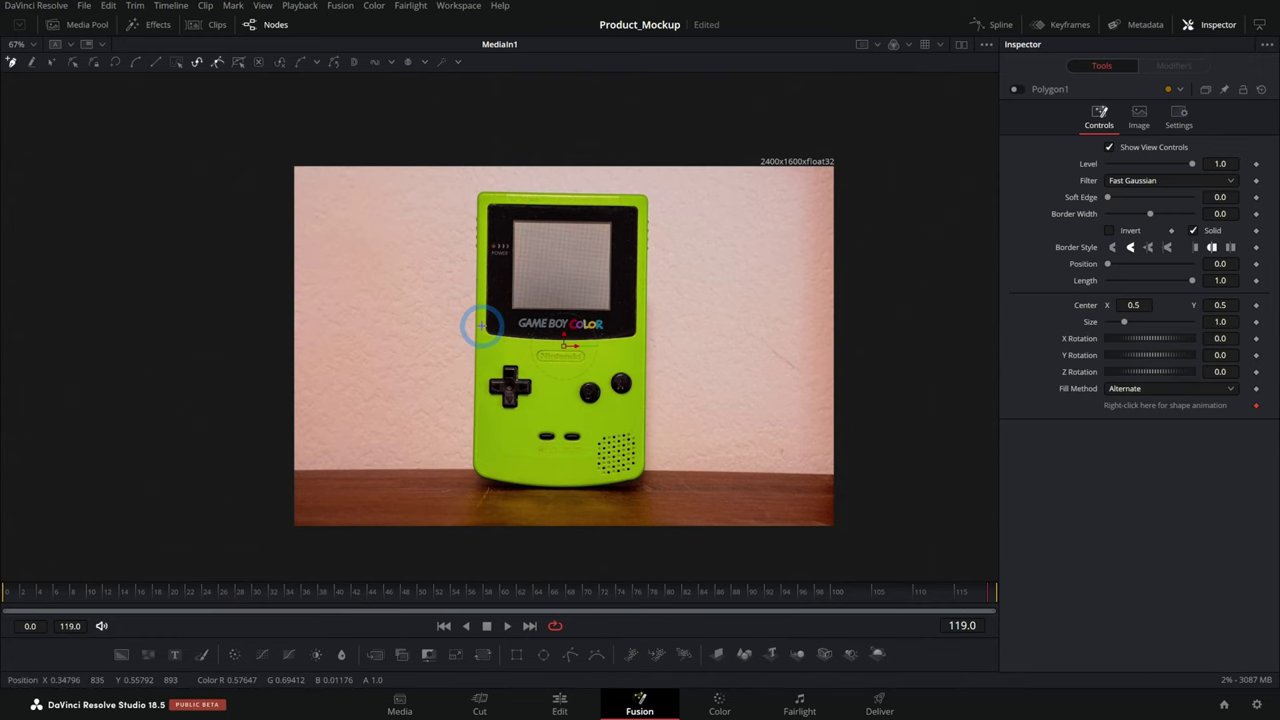
{"action": "left_click_drag", "start_coordinate": [571, 164], "coordinate": [351, 526]}
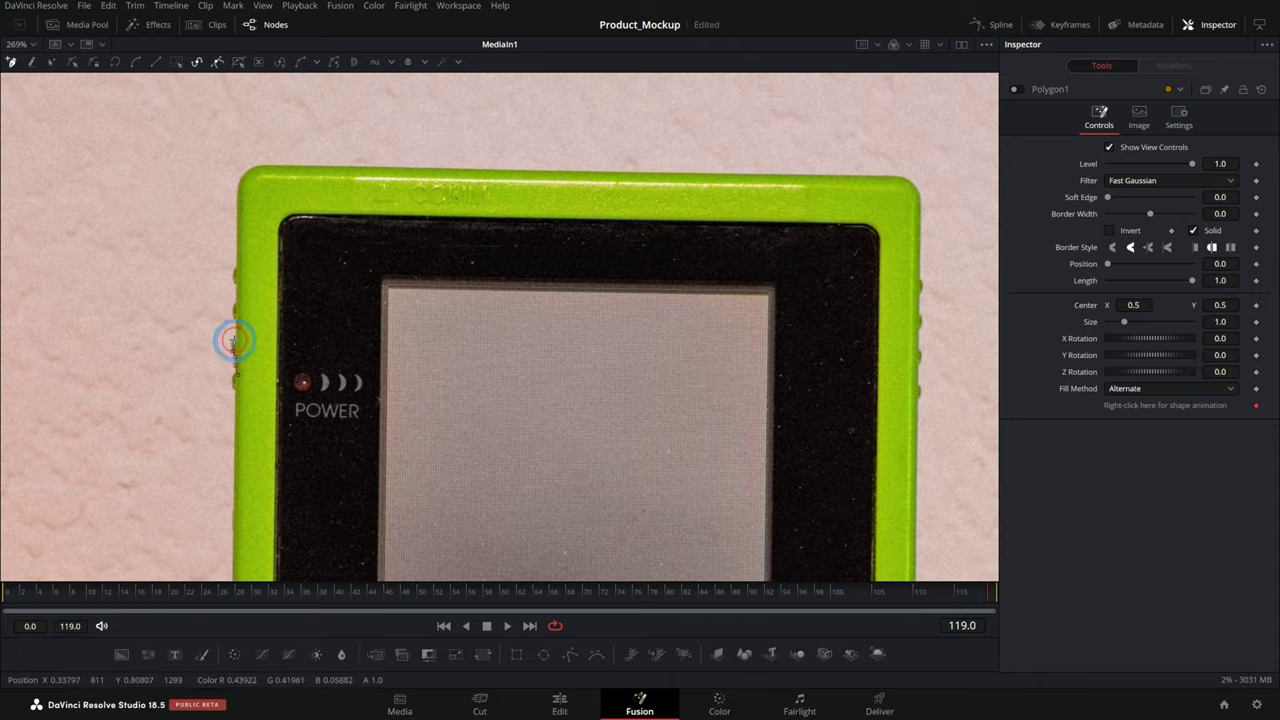
{"action": "scroll", "coordinate": [233, 347], "scroll_direction": "up", "scroll_amount": 5}
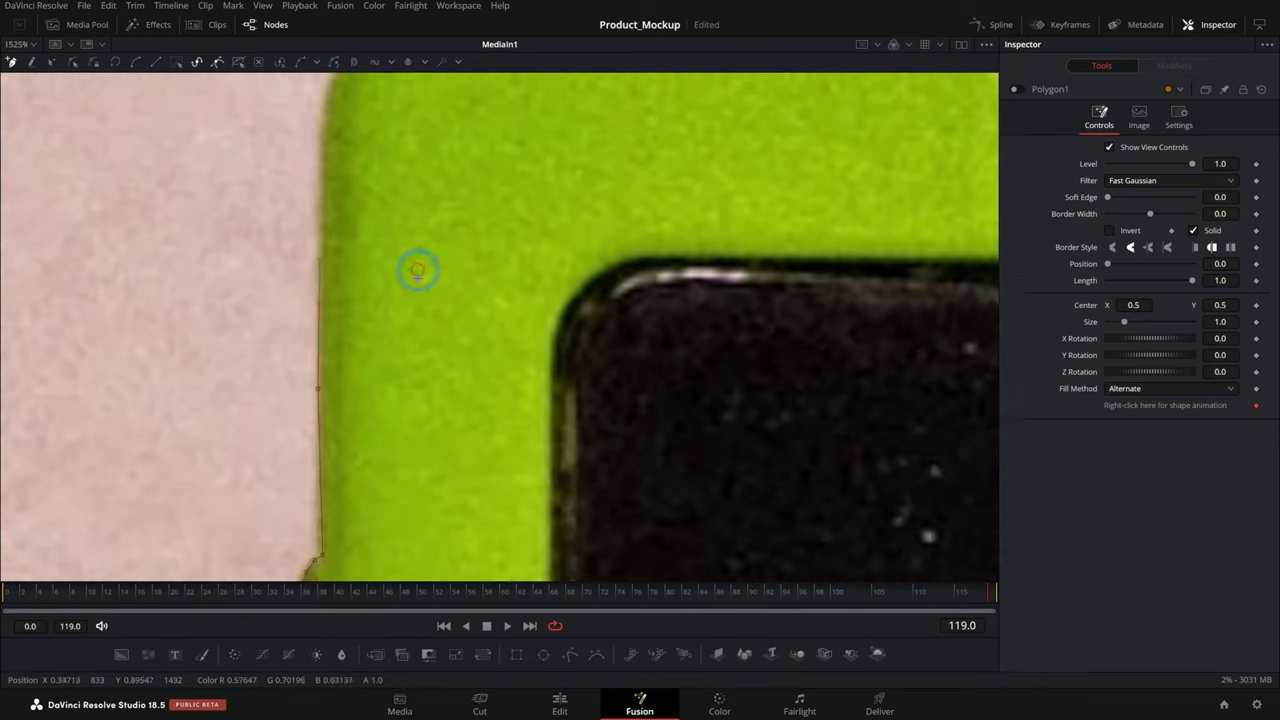
{"action": "left_click_drag", "start_coordinate": [417, 271], "coordinate": [420, 454]}
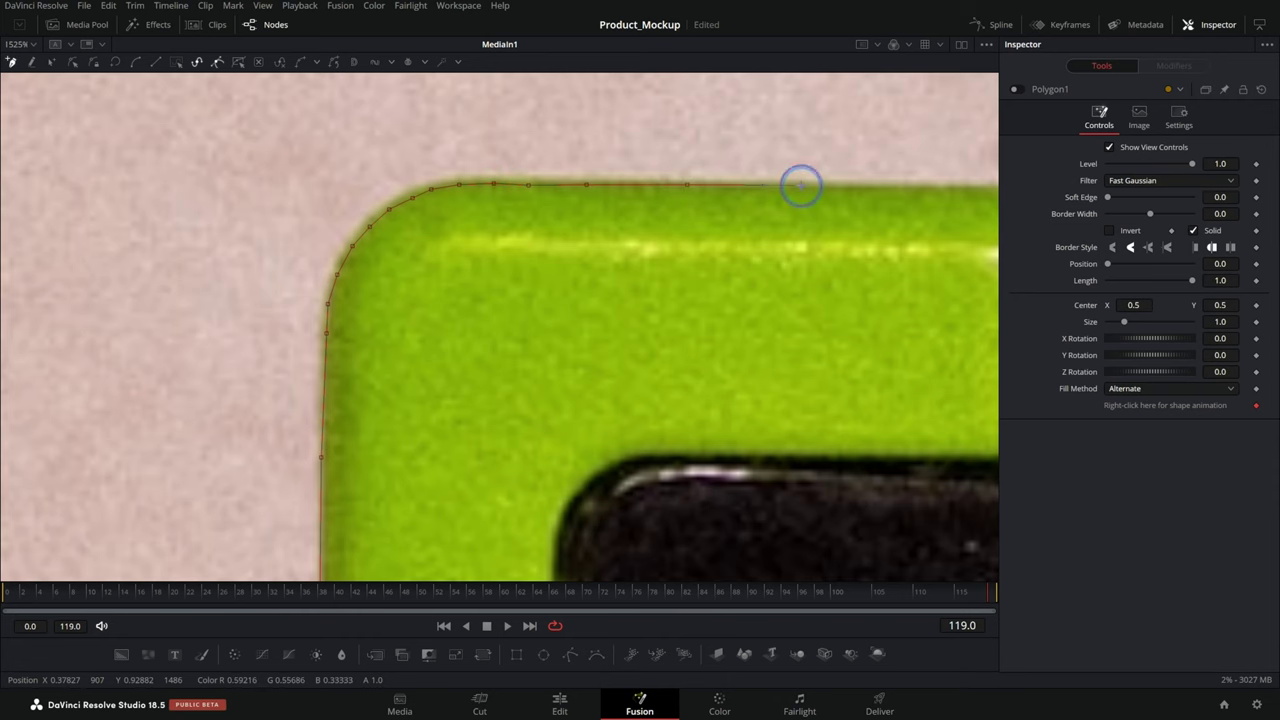
- Roughly outline the rest of the console with single polygon points just outside its remaining corners
{"action": "scroll", "coordinate": [784, 255], "scroll_direction": "down", "scroll_amount": 10}
{"action": "left_click", "coordinate": [677, 254]}
{"action": "left_click_drag", "start_coordinate": [566, 477], "coordinate": [598, 179]}
{"action": "left_click", "coordinate": [677, 555]}
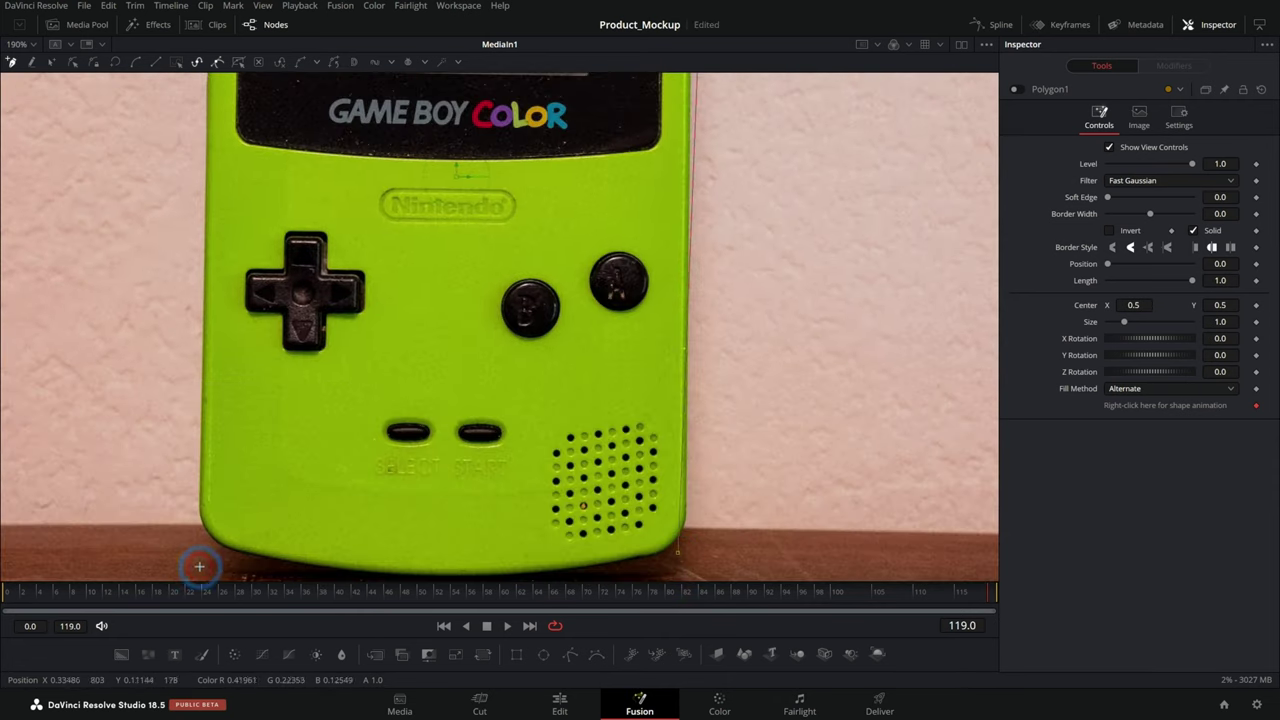
{"action": "left_click", "coordinate": [203, 551]}
- Close the polygon at its first point on the console's left edge and re-enable the mask
{"action": "scroll", "coordinate": [281, 285], "scroll_direction": "up", "scroll_amount": 8}
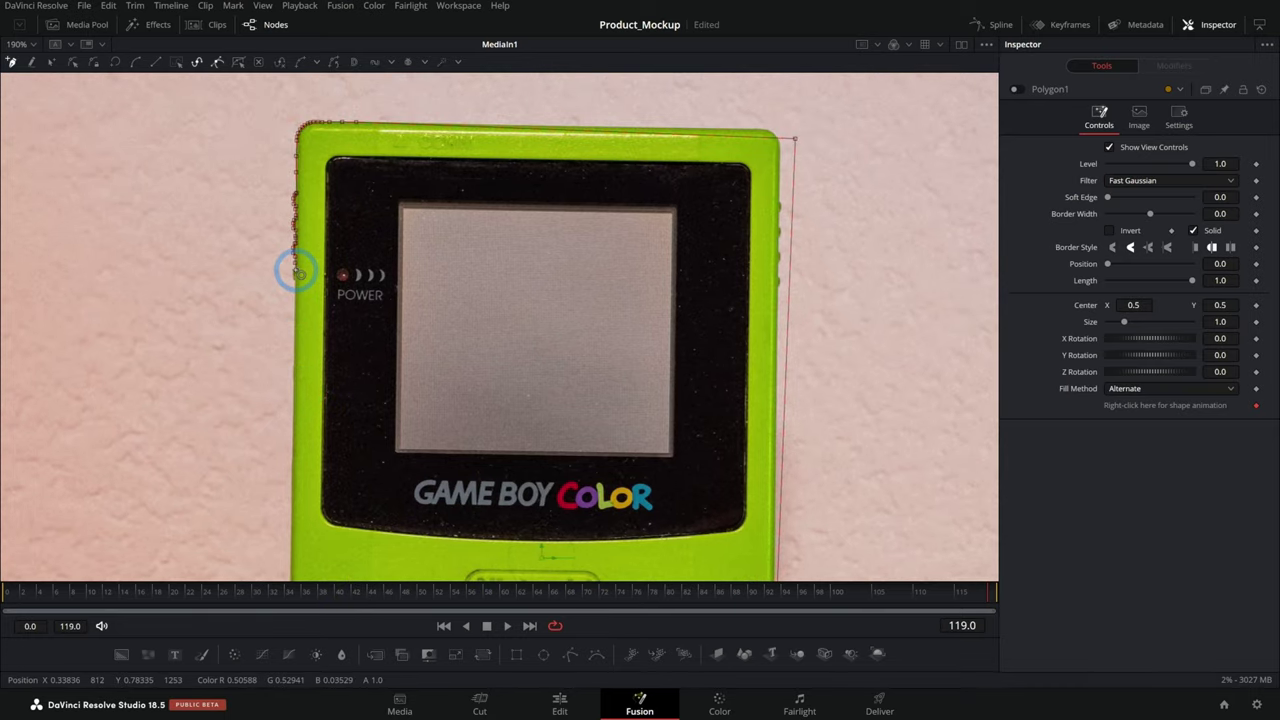
{"action": "scroll", "coordinate": [297, 270], "scroll_direction": "up", "scroll_amount": 7}
{"action": "scroll", "coordinate": [456, 290], "scroll_direction": "up", "scroll_amount": 5}
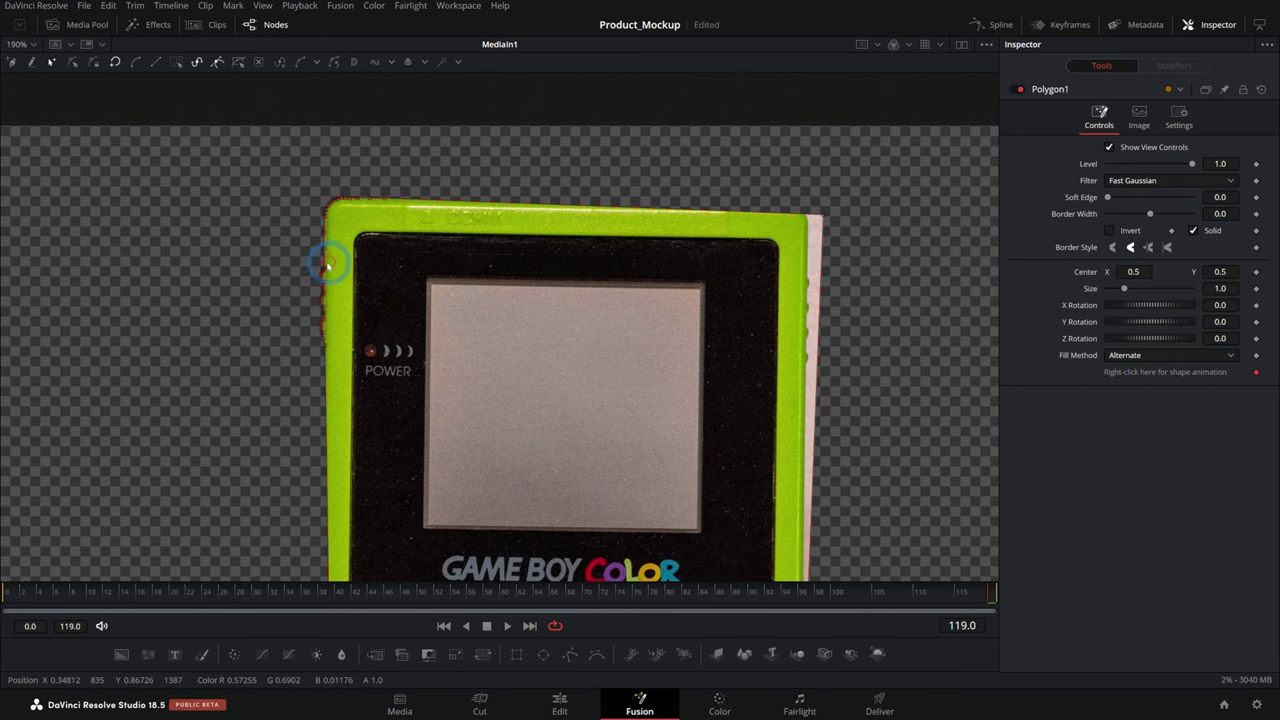
- Examine the cutout along the console's left ridges up close, with the mask outline hidden, for leftover background
{"action": "scroll", "coordinate": [305, 312], "scroll_direction": "up", "scroll_amount": 6}
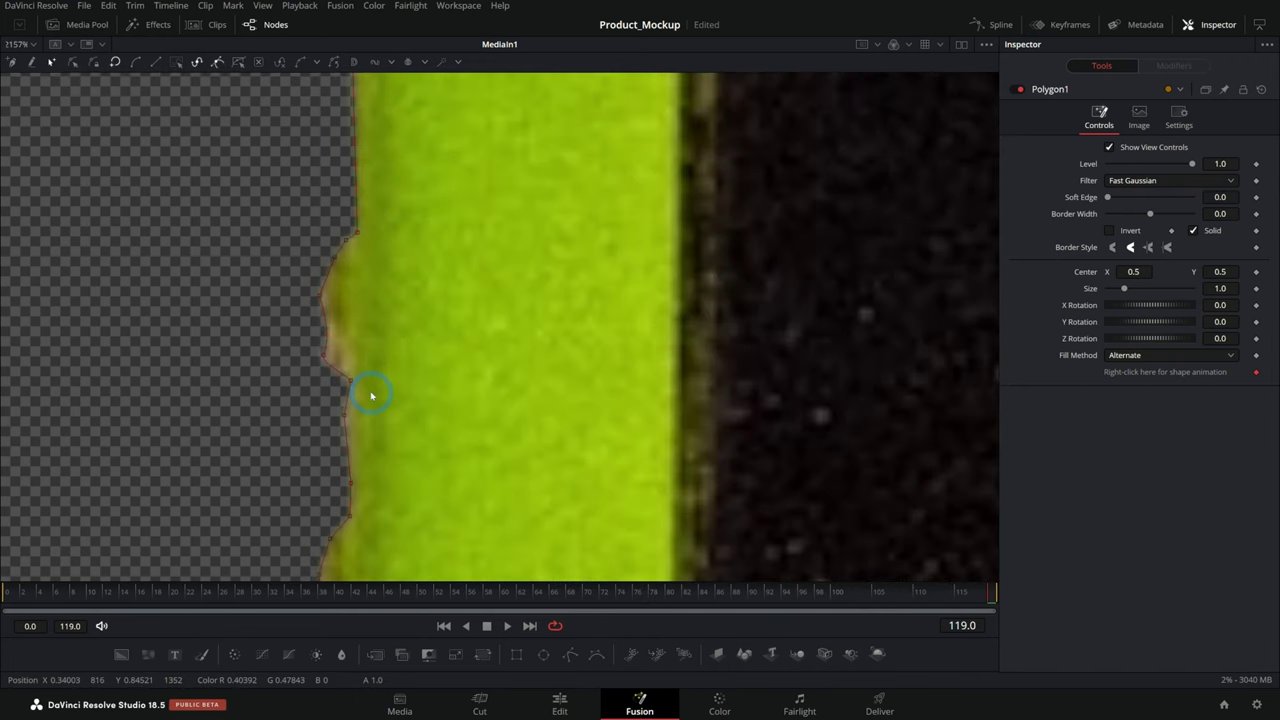
{"action": "scroll", "coordinate": [370, 396], "scroll_direction": "down", "scroll_amount": 3}
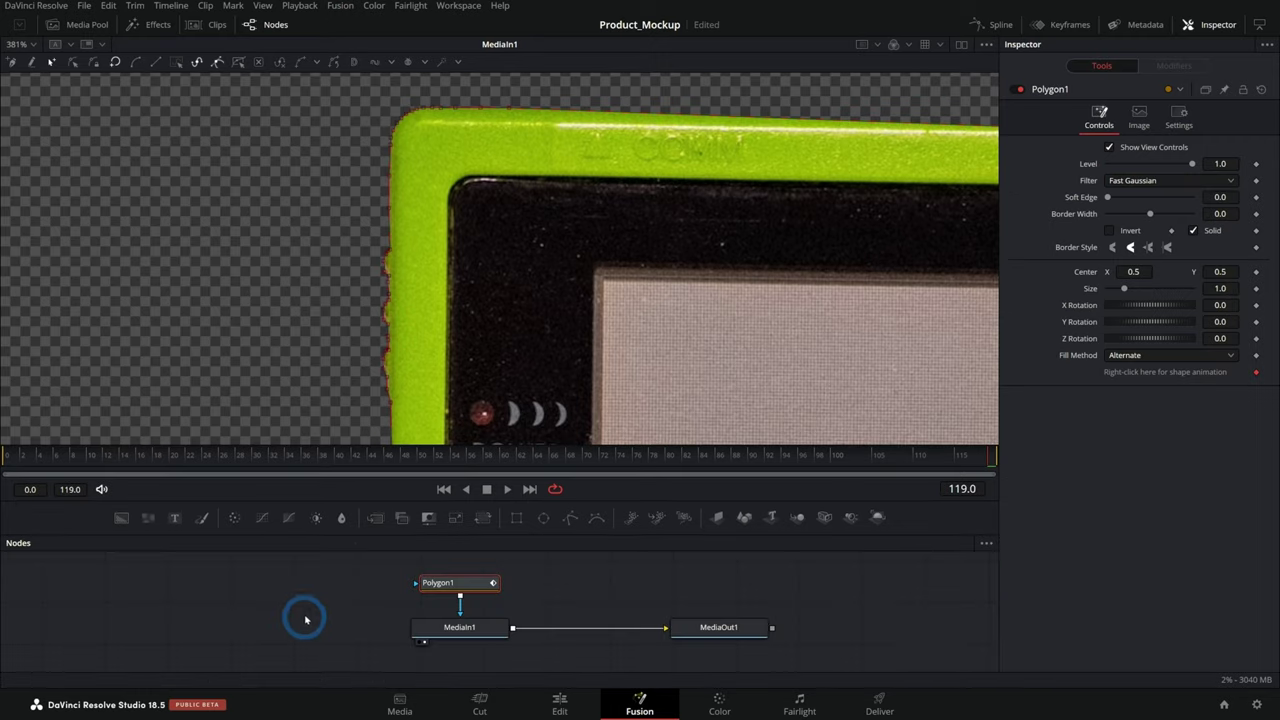
{"action": "left_click", "coordinate": [308, 619]}
{"action": "scroll", "coordinate": [391, 219], "scroll_direction": "up", "scroll_amount": 2}
{"action": "left_click_drag", "start_coordinate": [404, 192], "coordinate": [447, 170]}
{"action": "scroll", "coordinate": [436, 165], "scroll_direction": "up", "scroll_amount": 2}
{"action": "left_click_drag", "start_coordinate": [420, 354], "coordinate": [417, 279]}
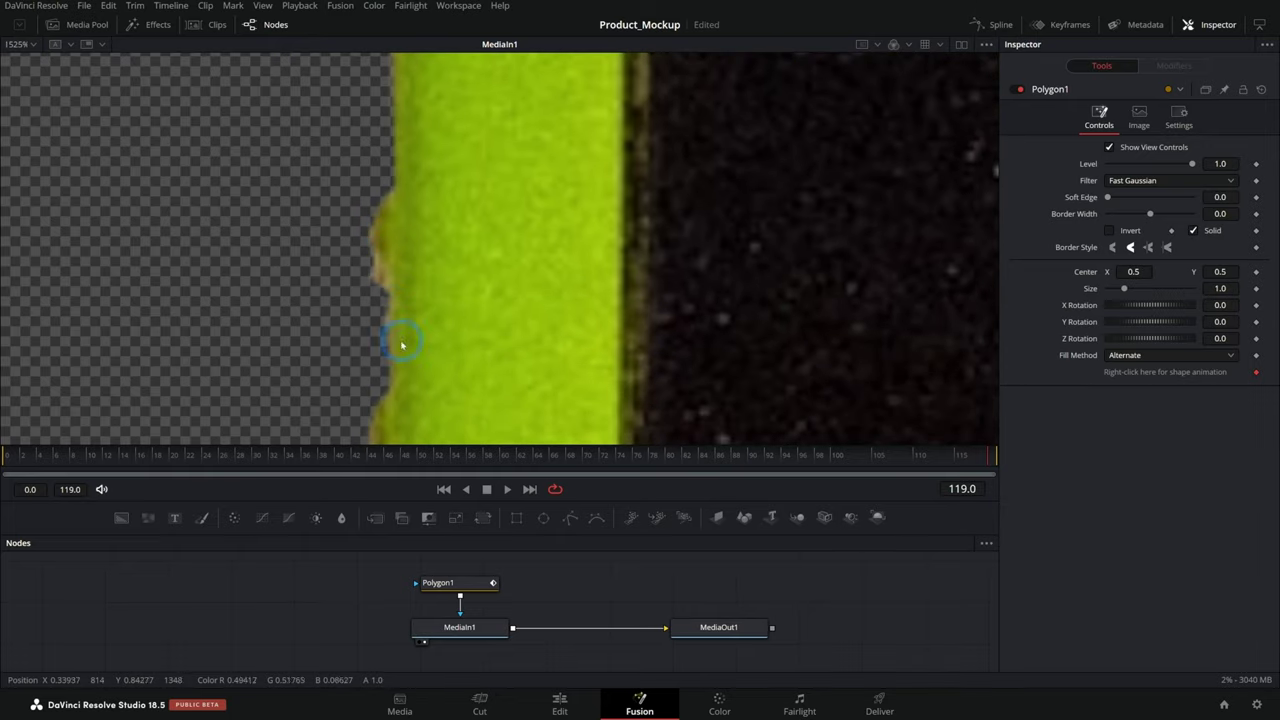
{"action": "scroll", "coordinate": [403, 280], "scroll_direction": "down", "scroll_amount": 3}
- Show the Polygon1 outline and reposition individual points around the left side ridges to refine the cutout
{"action": "left_click", "coordinate": [457, 585]}
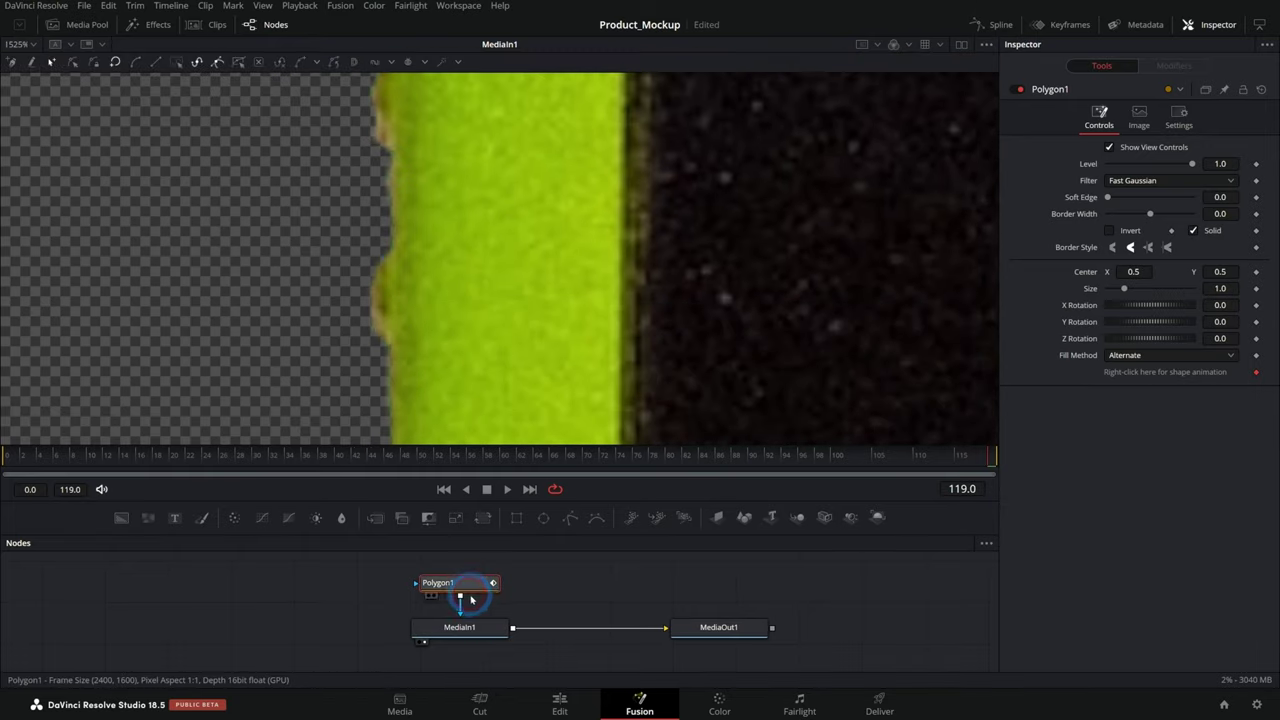
{"action": "scroll", "coordinate": [455, 357], "scroll_direction": "up", "scroll_amount": 3}
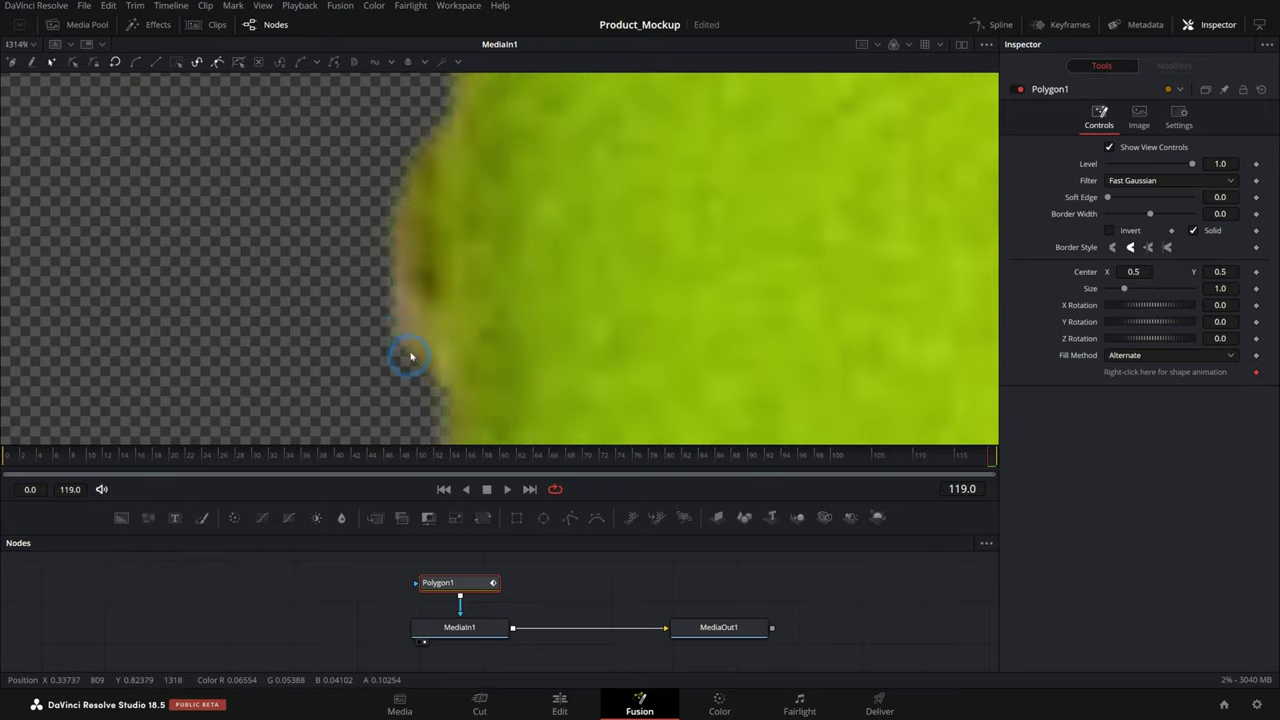
{"action": "left_click_drag", "start_coordinate": [398, 344], "coordinate": [407, 342]}
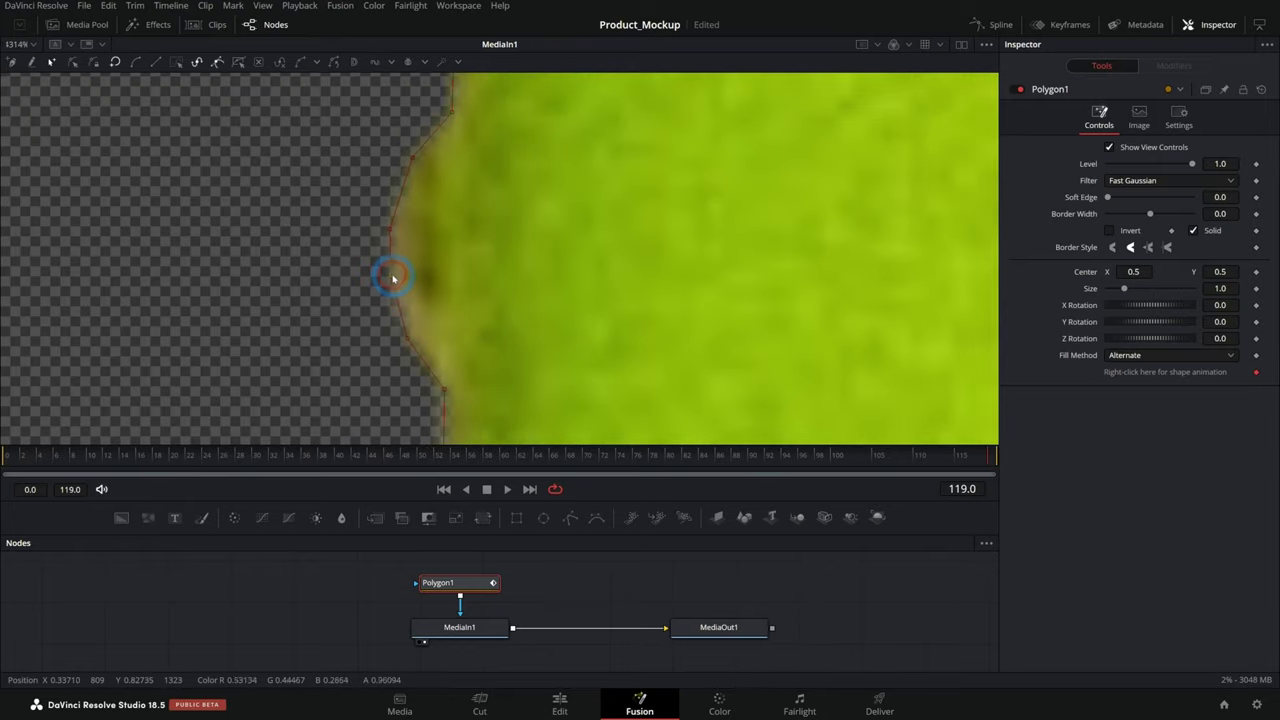
{"action": "left_click_drag", "start_coordinate": [400, 231], "coordinate": [432, 249]}
{"action": "scroll", "coordinate": [470, 190], "scroll_direction": "up", "scroll_amount": 3}
{"action": "left_click_drag", "start_coordinate": [381, 320], "coordinate": [425, 346]}
{"action": "scroll", "coordinate": [466, 275], "scroll_direction": "up", "scroll_amount": 2}
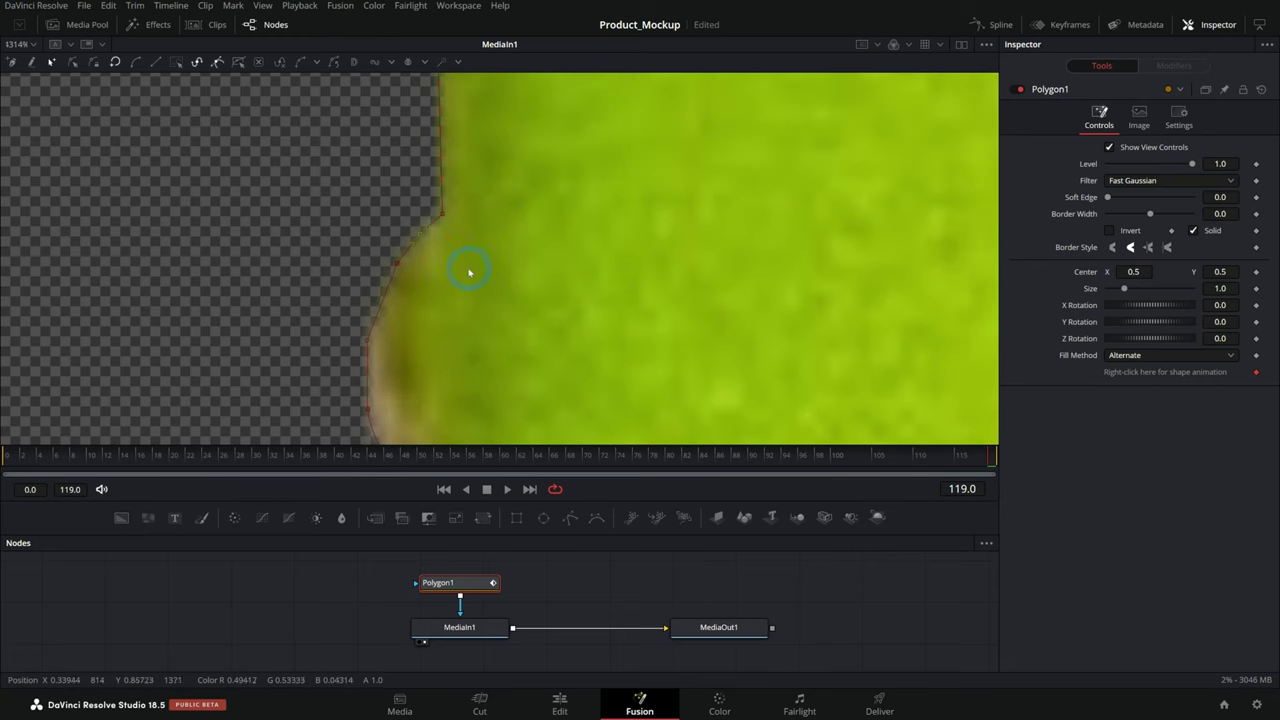
- Examine the mask edge along the side ridges and around the console's rounded upper-left corner
{"action": "scroll", "coordinate": [457, 314], "scroll_direction": "down", "scroll_amount": 2}
{"action": "scroll", "coordinate": [486, 349], "scroll_direction": "down", "scroll_amount": 5}
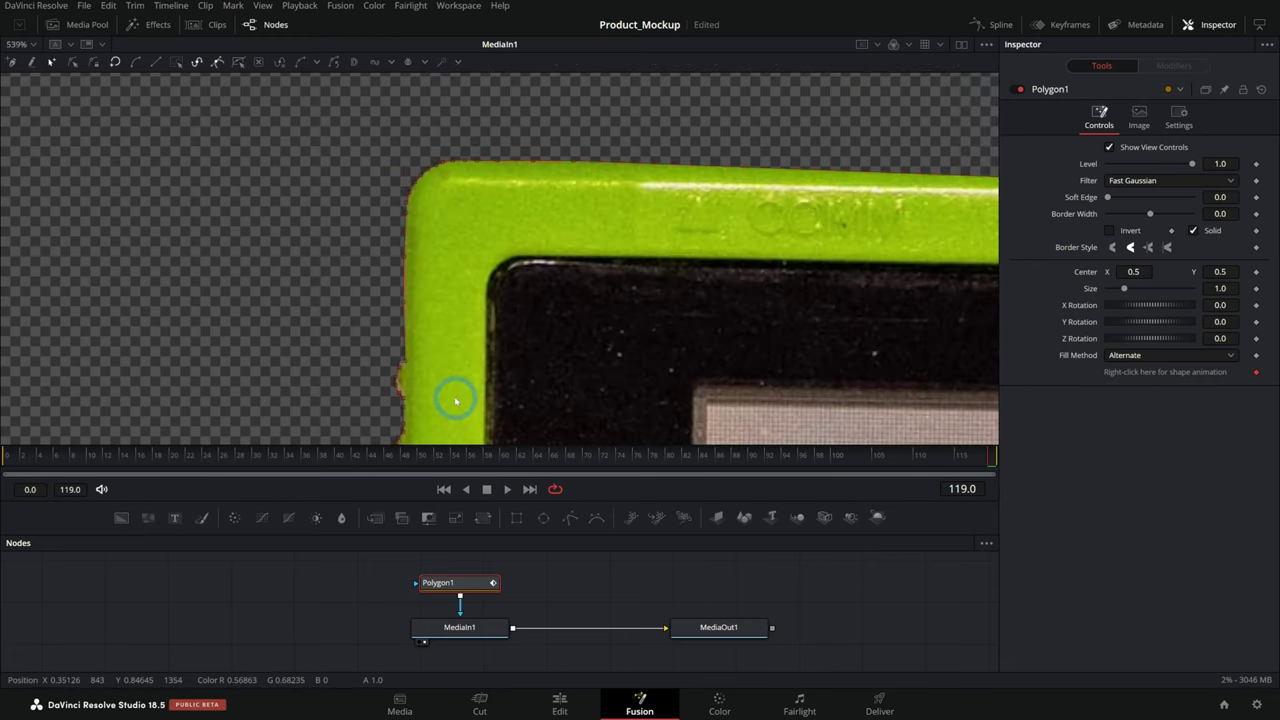
{"action": "scroll", "coordinate": [446, 320], "scroll_direction": "down", "scroll_amount": 2}
{"action": "scroll", "coordinate": [435, 322], "scroll_direction": "up", "scroll_amount": 8}
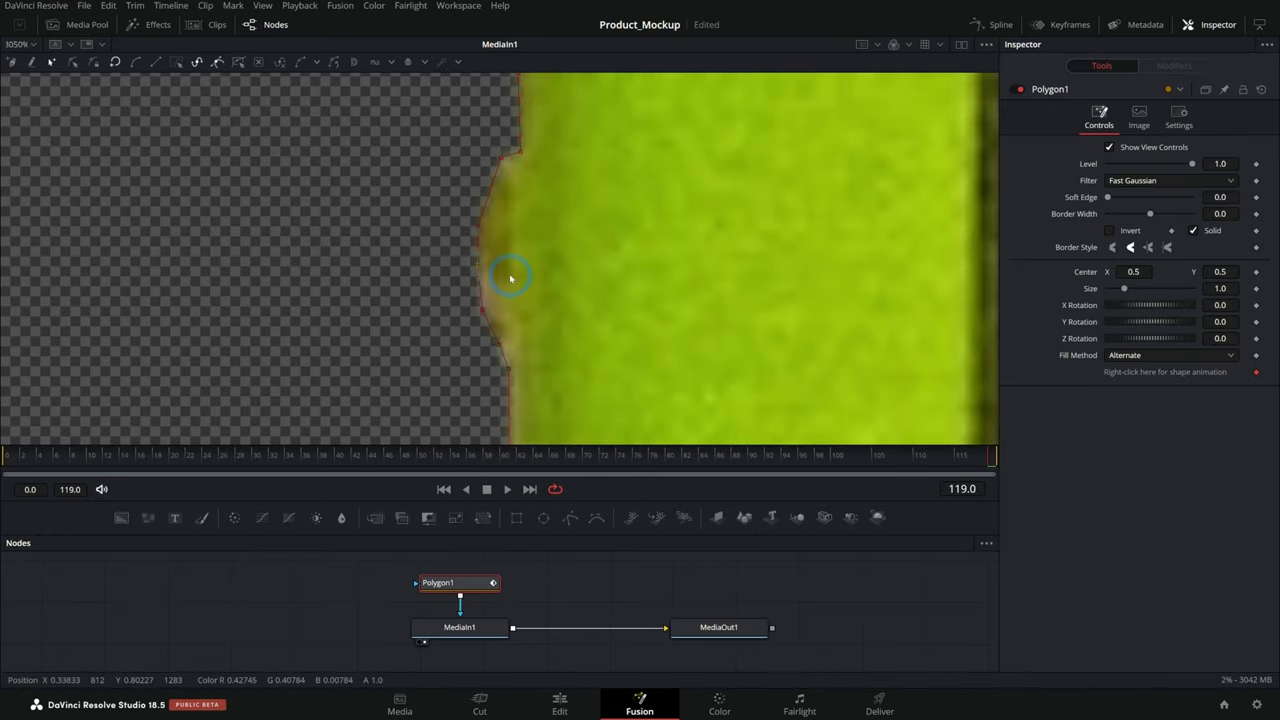
{"action": "scroll", "coordinate": [531, 371], "scroll_direction": "down", "scroll_amount": 8}
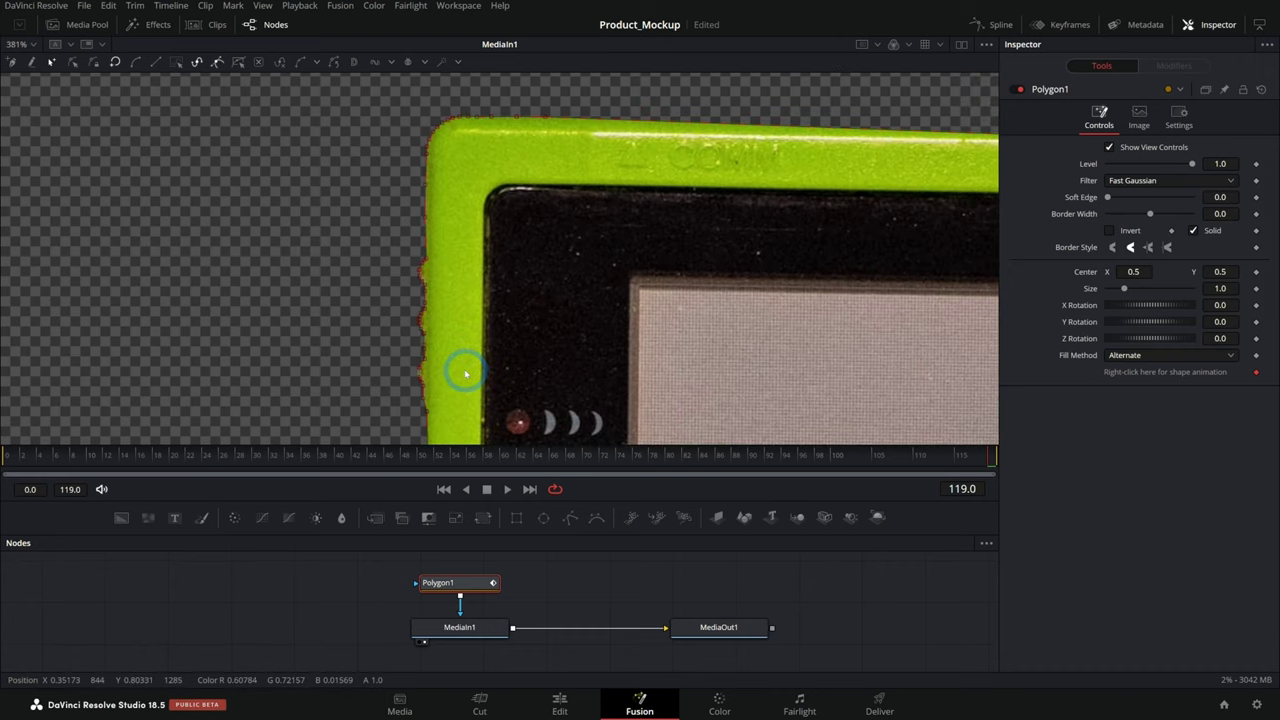
{"action": "scroll", "coordinate": [560, 386], "scroll_direction": "up", "scroll_amount": 8}
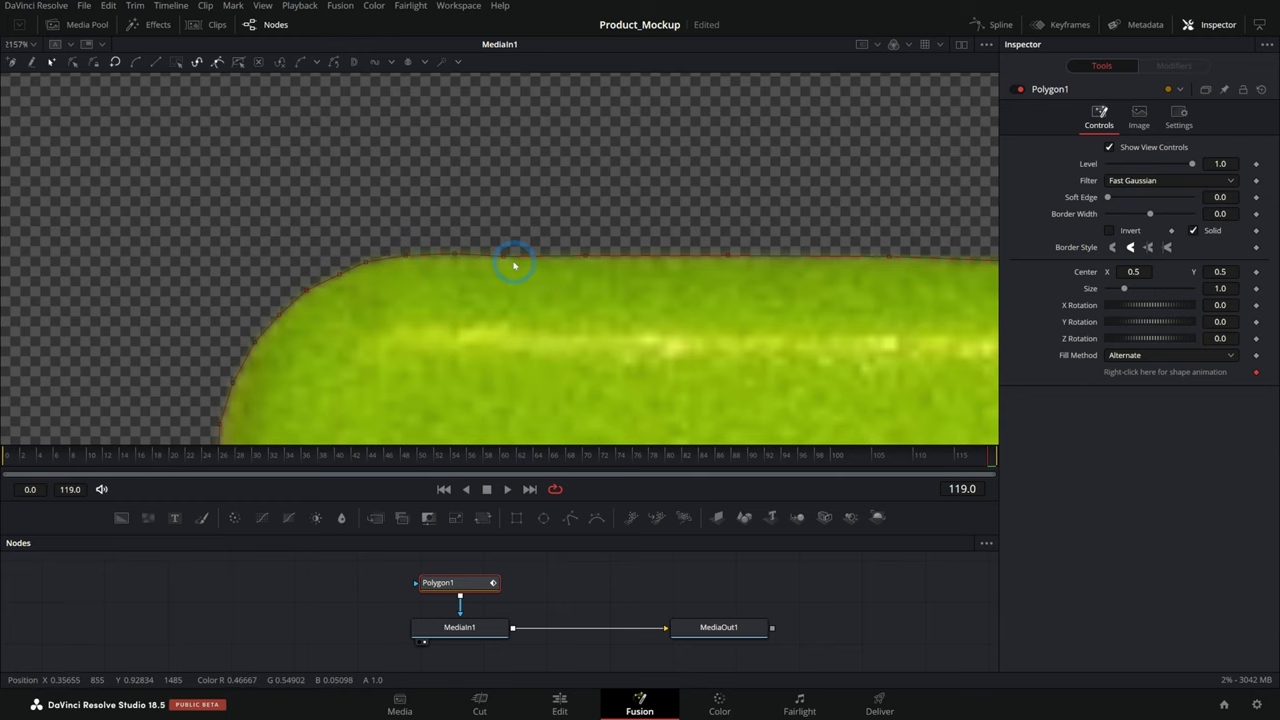
{"action": "left_click_drag", "start_coordinate": [334, 306], "coordinate": [486, 222]}
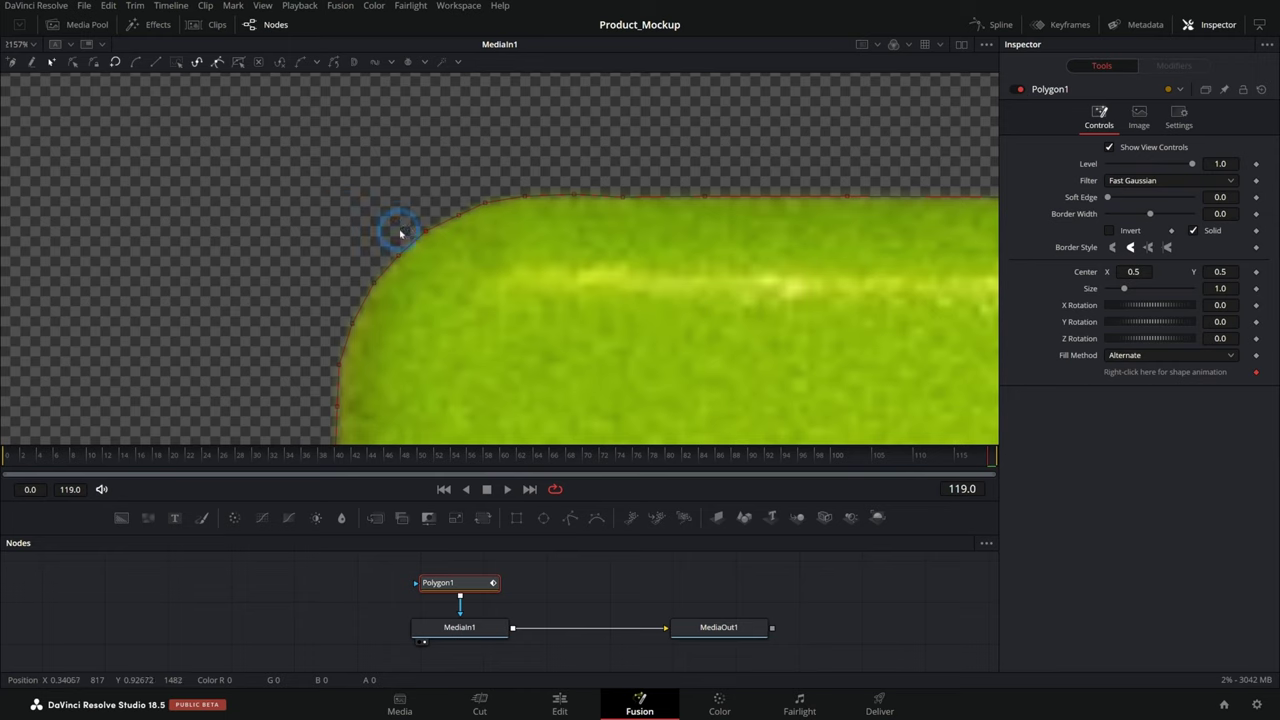
{"action": "left_click_drag", "start_coordinate": [416, 238], "coordinate": [466, 205]}
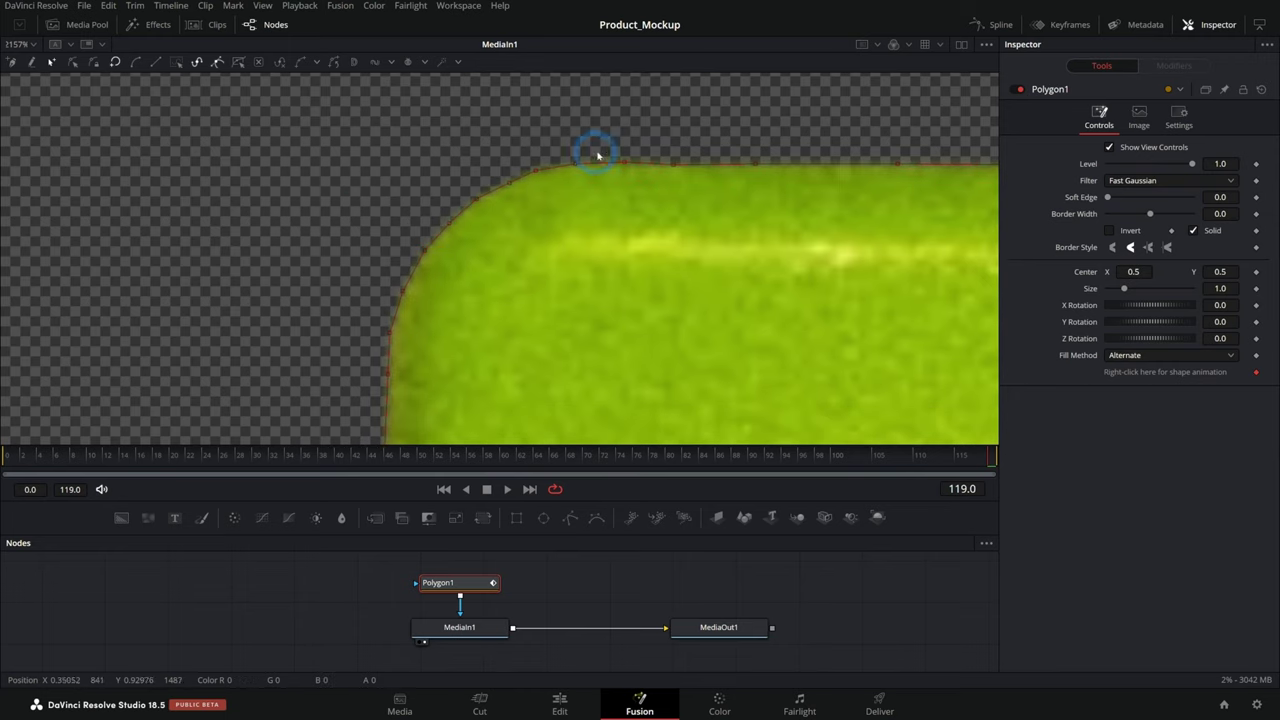
- Select the group of points around the upper-left corner and try shifting them together to adjust the curve
{"action": "left_click_drag", "start_coordinate": [311, 139], "coordinate": [728, 397]}
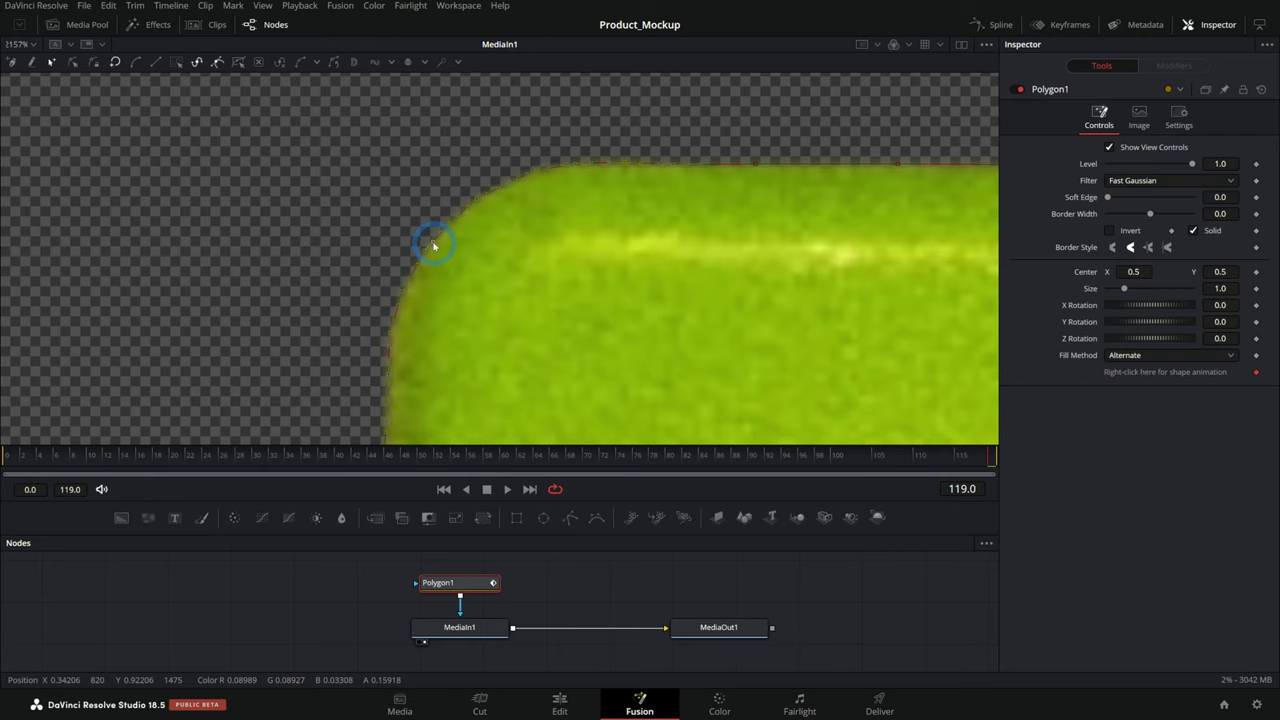
{"action": "mouse_move", "coordinate": [428, 250]}
{"action": "left_mouse_down"}
{"action": "mouse_move", "coordinate": [405, 242]}
{"action": "mouse_move", "coordinate": [422, 245]}
{"action": "left_mouse_up"}
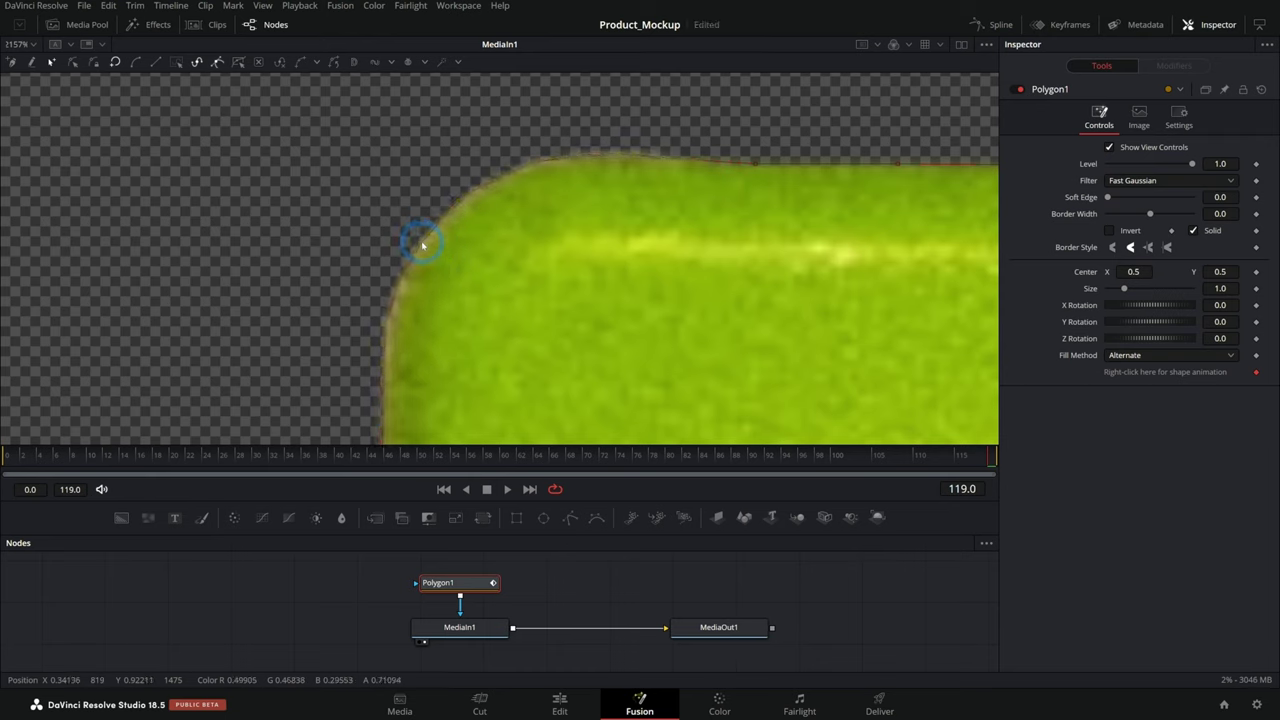
{"action": "left_click_drag", "start_coordinate": [763, 171], "coordinate": [541, 127]}
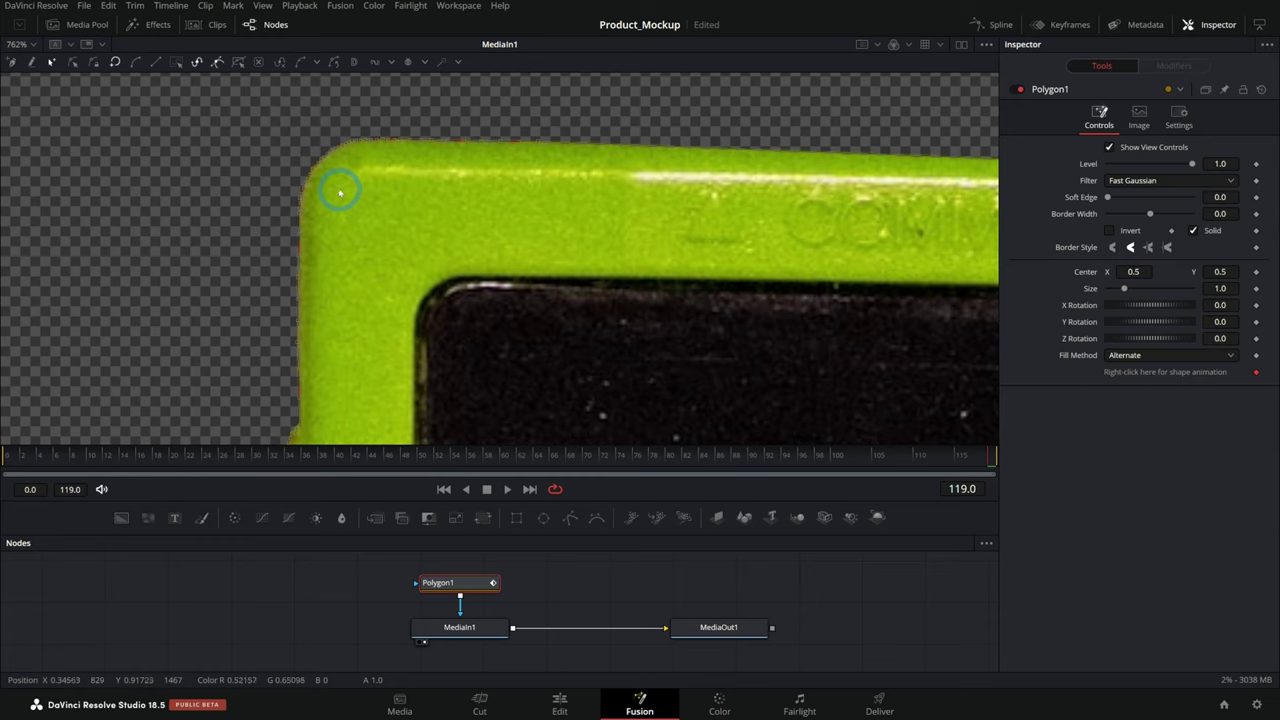
- Delete the whole traced polygon shape and disable the Polygon1 mask to reveal the full photo for retracing
{"action": "key", "text": "Delete"}
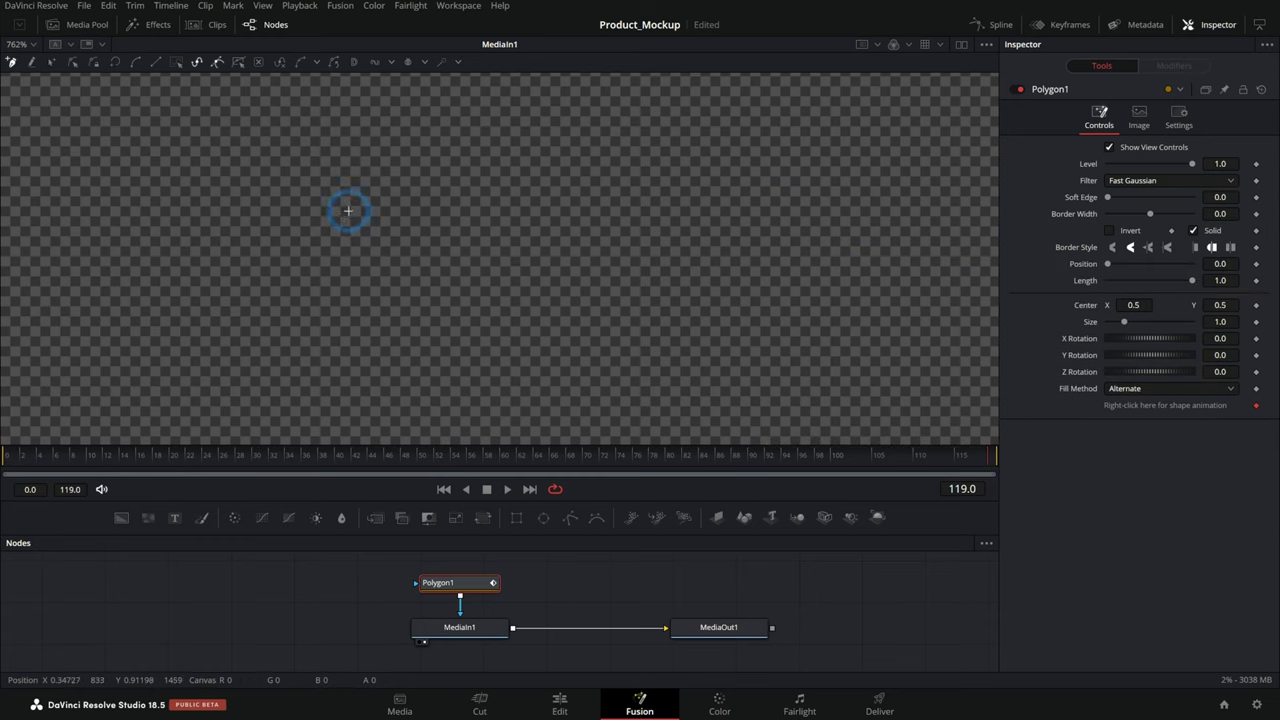
{"action": "left_click", "coordinate": [1020, 89]}
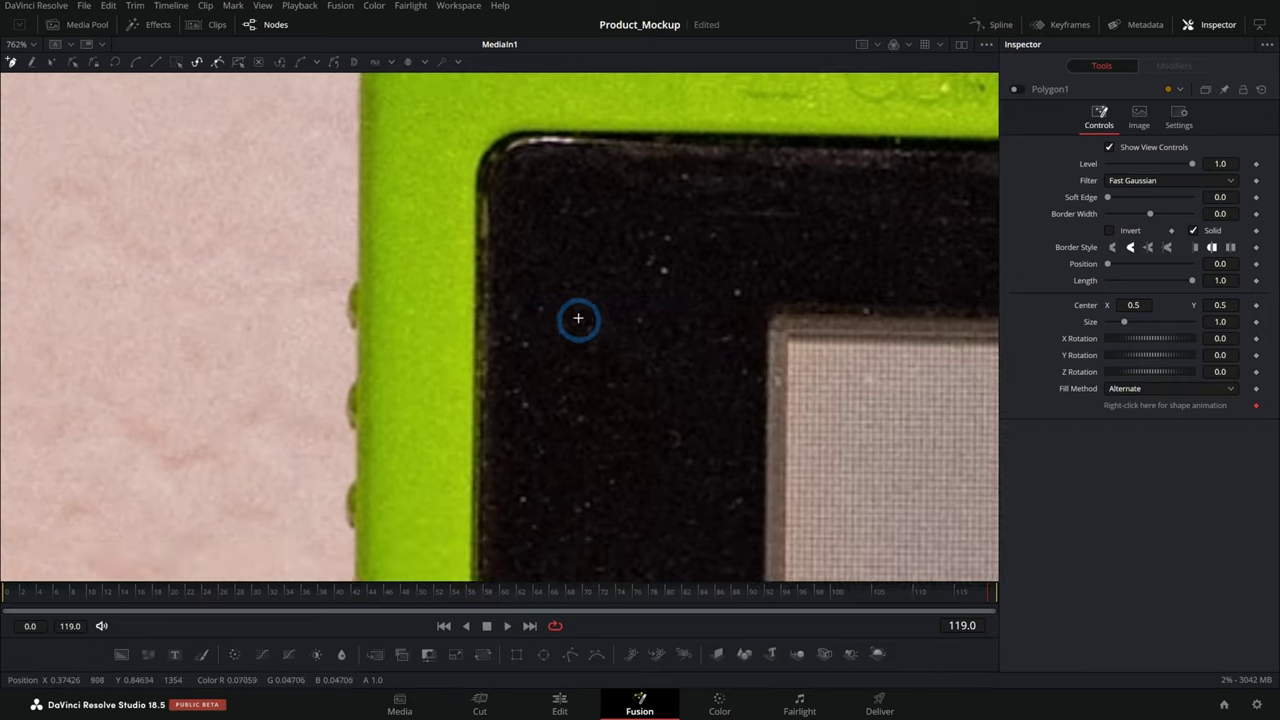
{"action": "left_click_drag", "start_coordinate": [578, 320], "coordinate": [567, 452]}
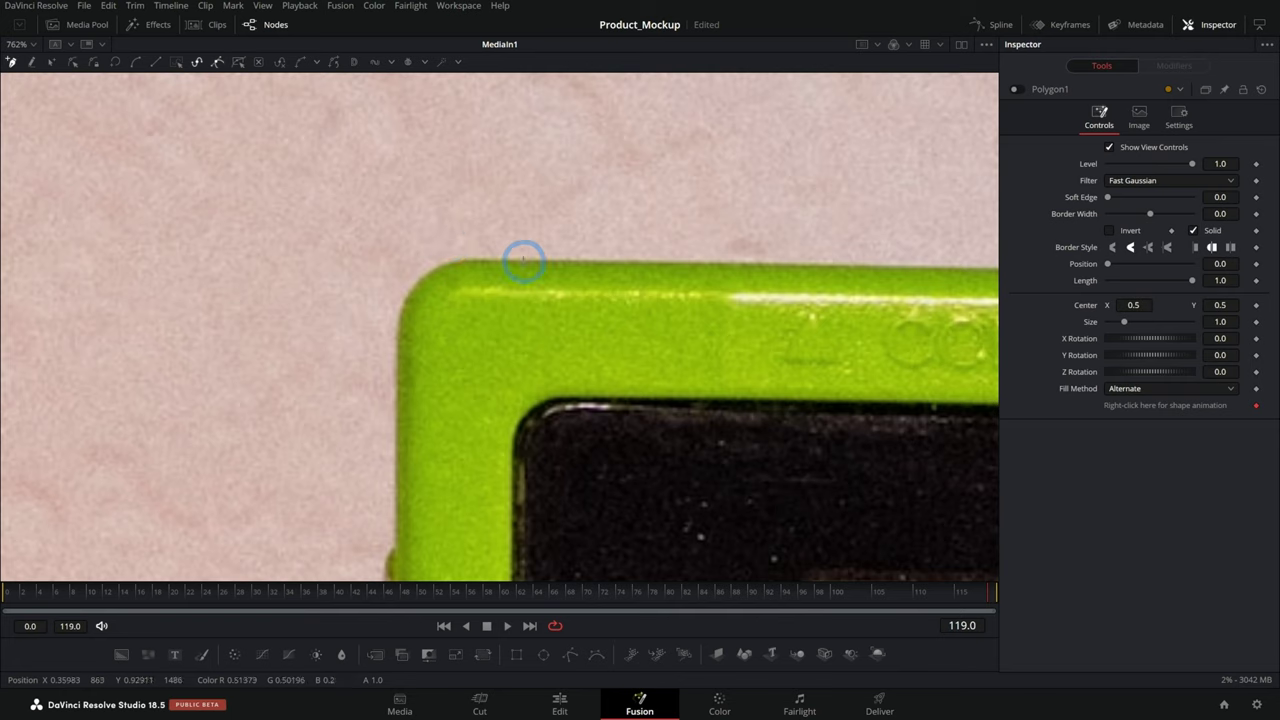
- Start retracing the console in Polygon1 with smooth curve points around its rounded upper-left corner
{"action": "left_click", "coordinate": [522, 260]}
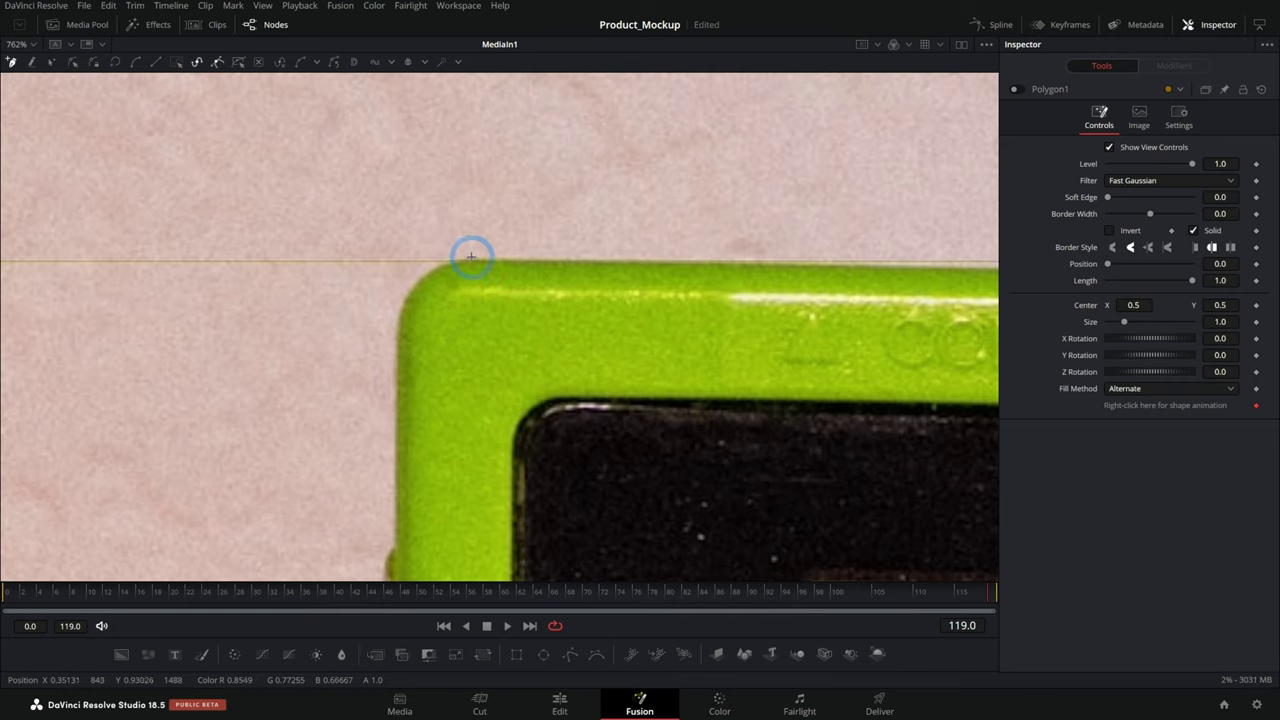
{"action": "scroll", "coordinate": [443, 270], "scroll_direction": "up", "scroll_amount": 5}
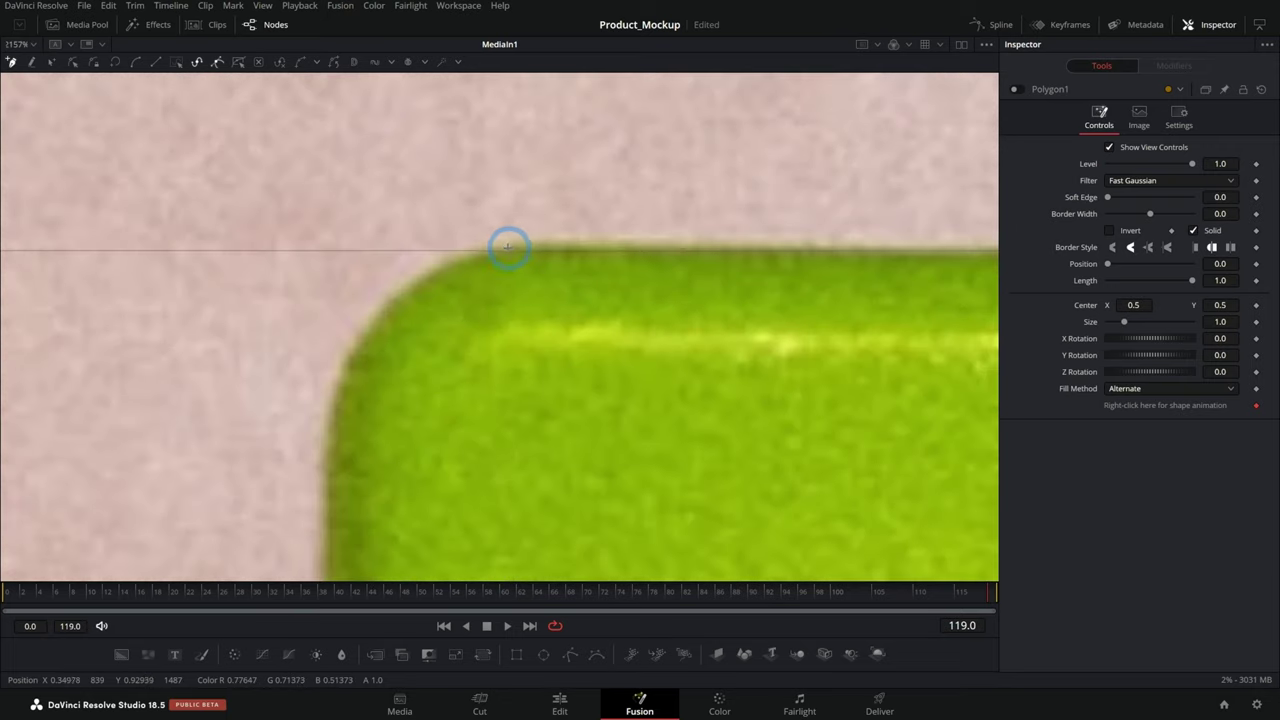
{"action": "left_click", "coordinate": [399, 306]}
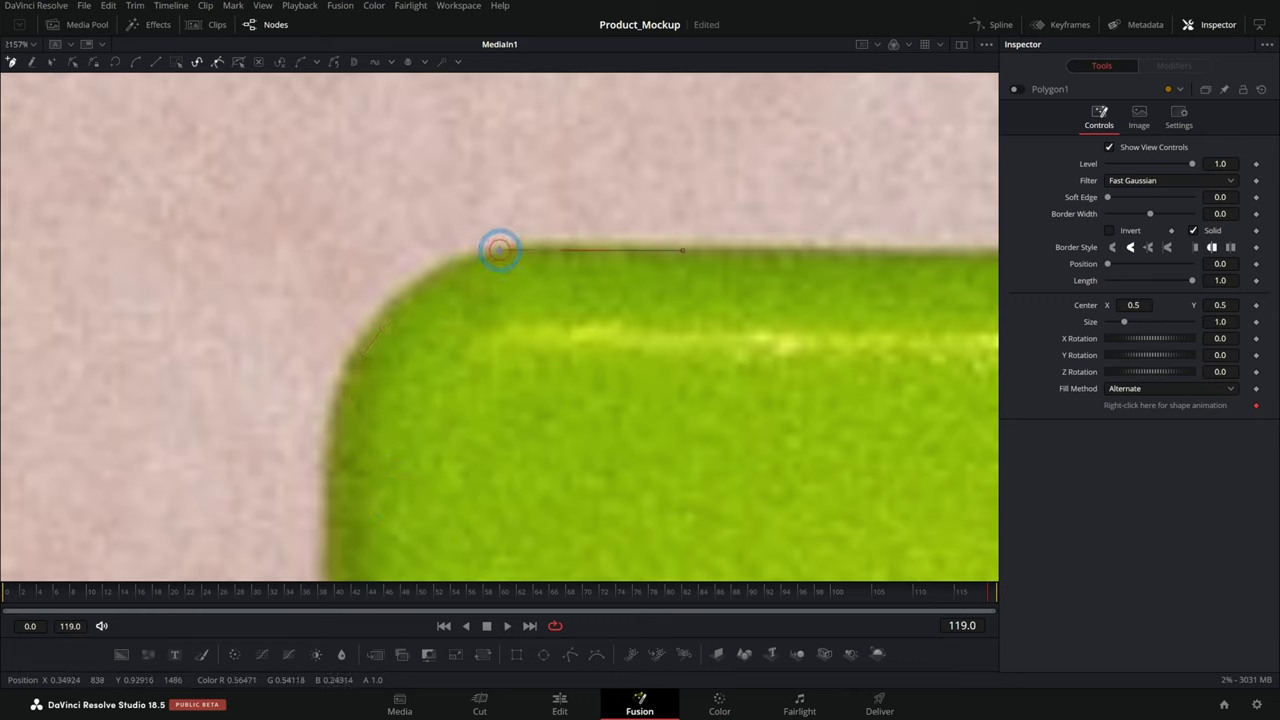
{"action": "left_click_drag", "start_coordinate": [499, 250], "coordinate": [573, 167]}
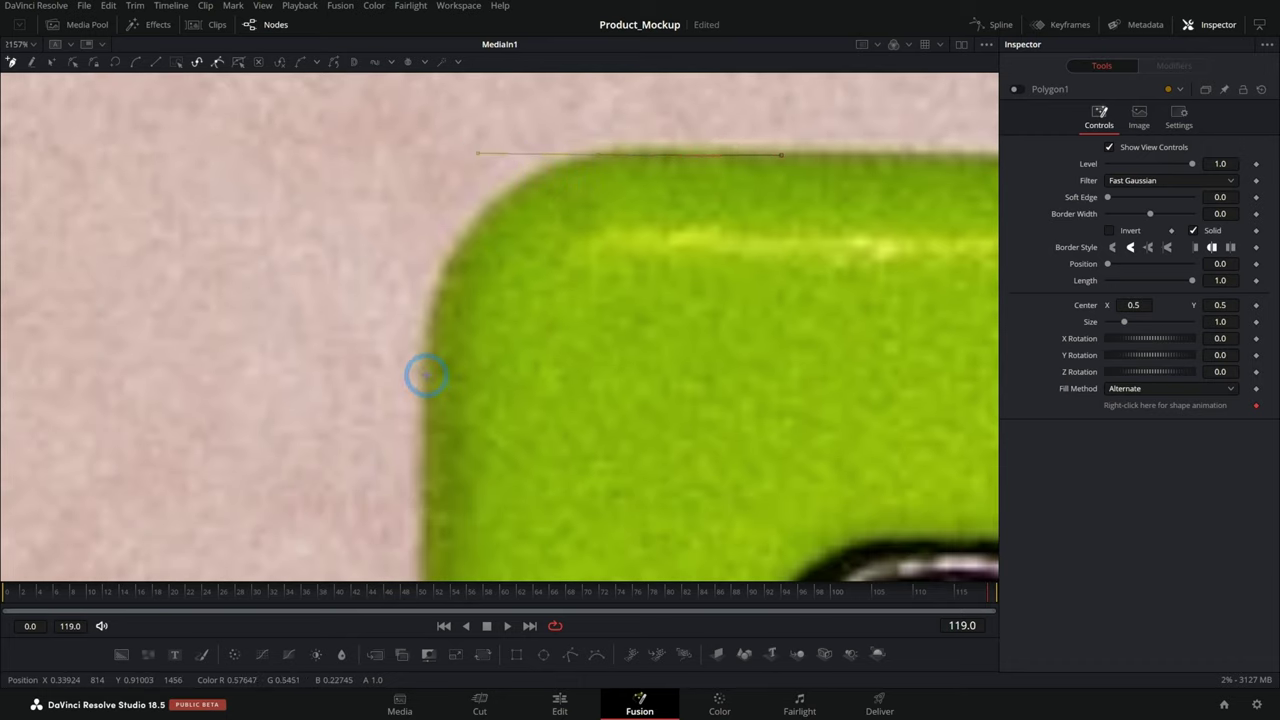
{"action": "left_click_drag", "start_coordinate": [426, 375], "coordinate": [430, 530]}
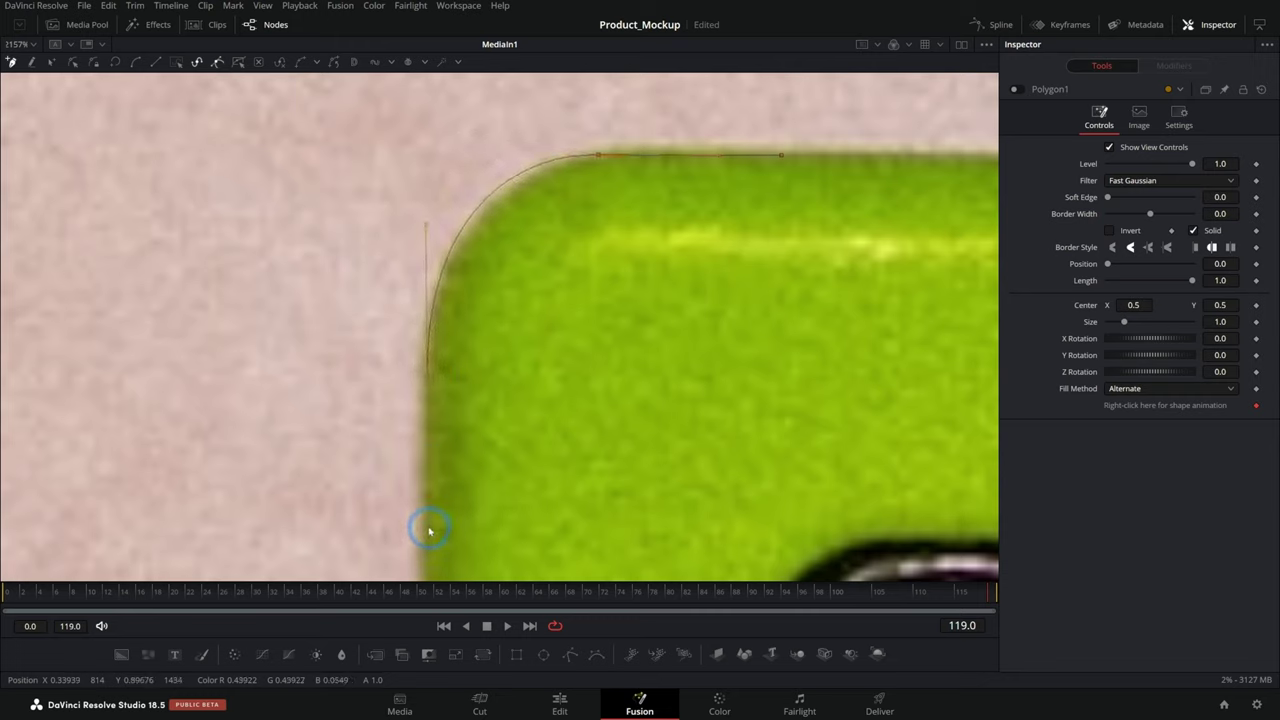
{"action": "left_click_drag", "start_coordinate": [428, 532], "coordinate": [431, 533]}
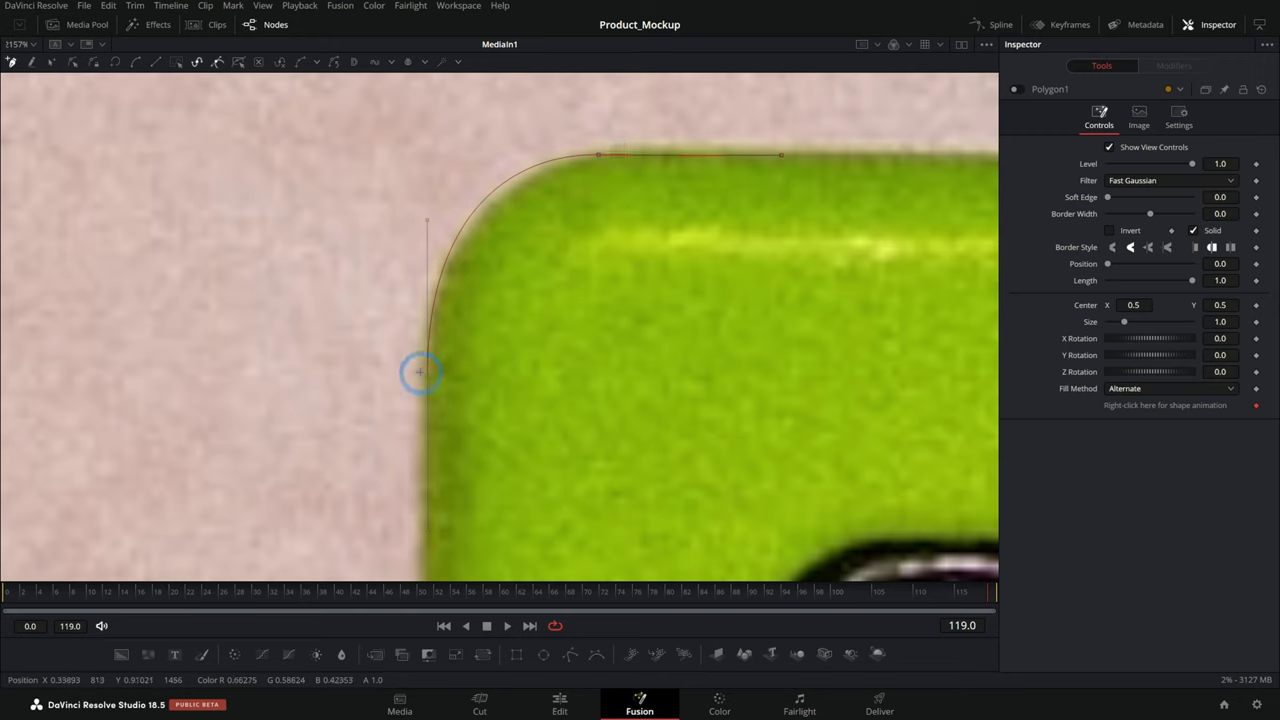
- Continue the mask down the straight left edge and curve it around the first side ridge
{"action": "left_click_drag", "start_coordinate": [470, 466], "coordinate": [478, 244]}
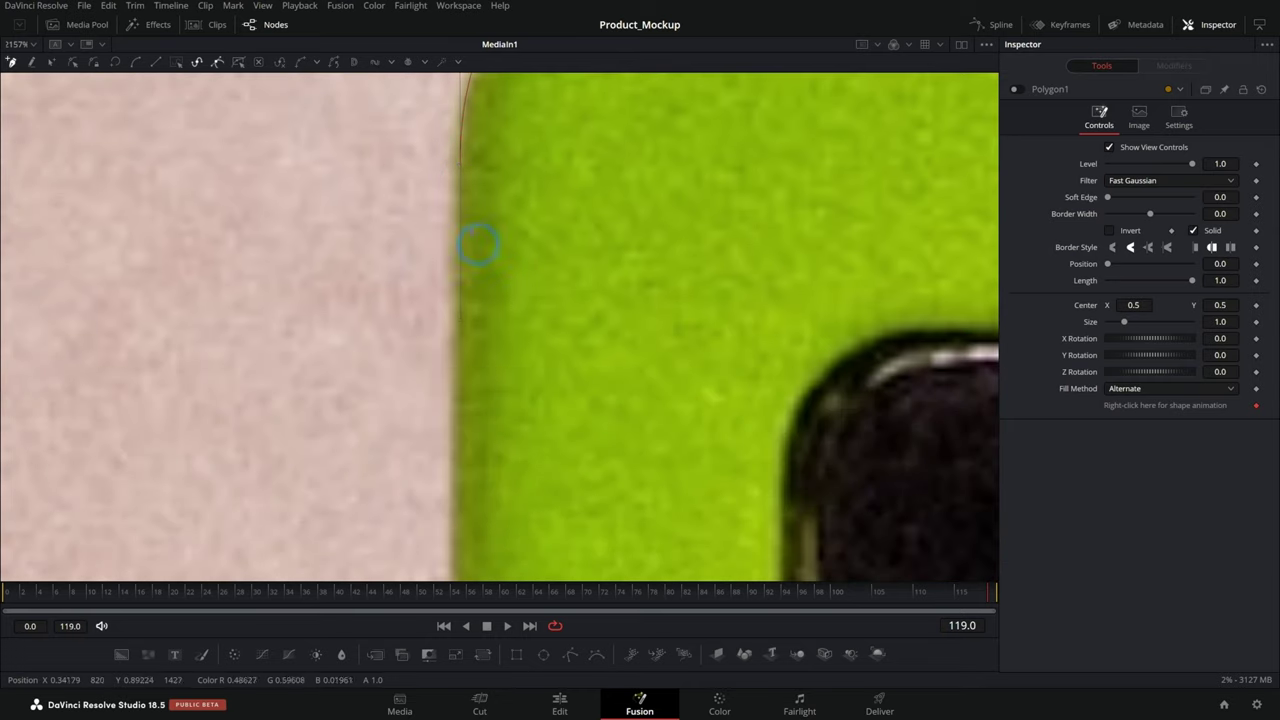
{"action": "left_click_drag", "start_coordinate": [486, 420], "coordinate": [491, 250]}
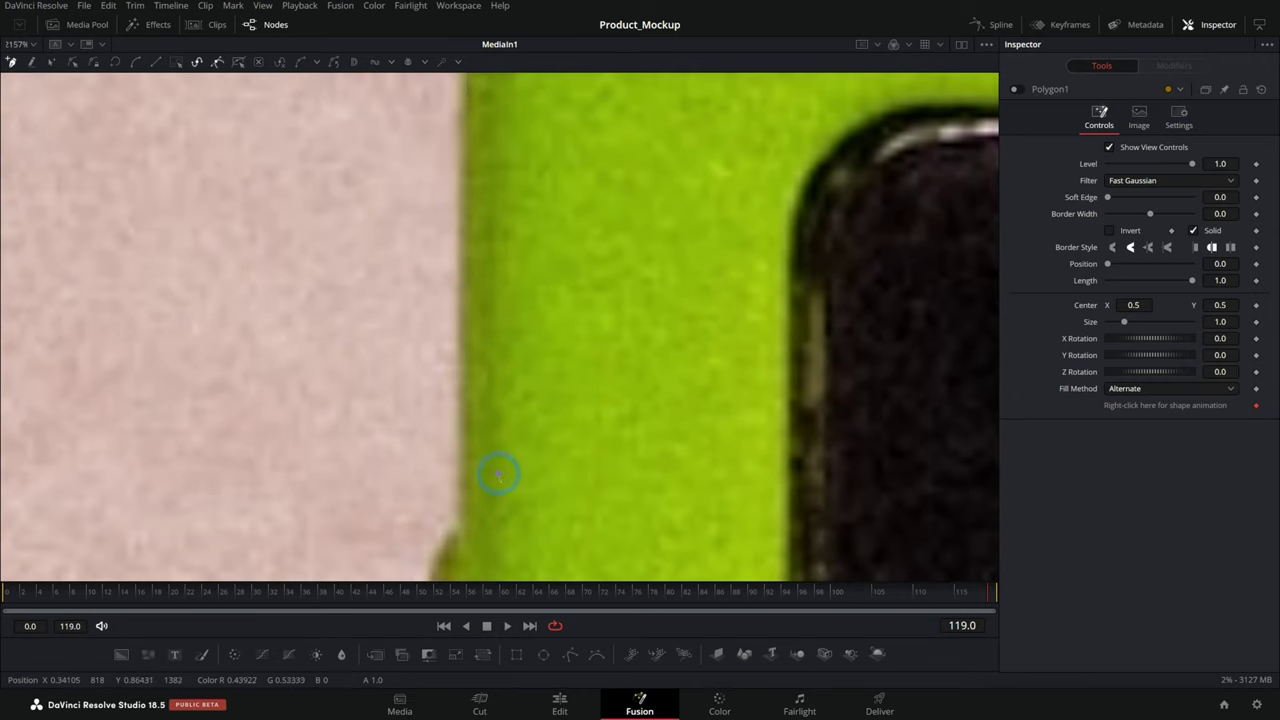
{"action": "left_click_drag", "start_coordinate": [498, 475], "coordinate": [496, 313]}
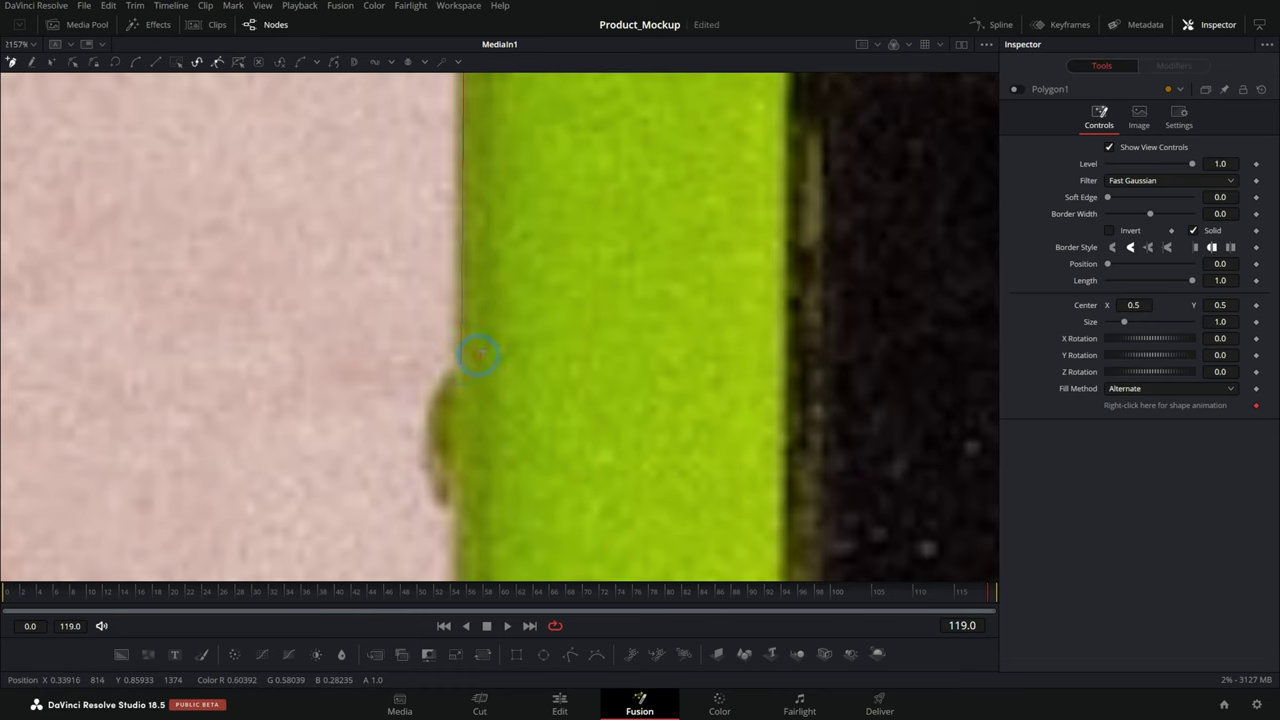
{"action": "scroll", "coordinate": [478, 355], "scroll_direction": "down", "scroll_amount": 5}
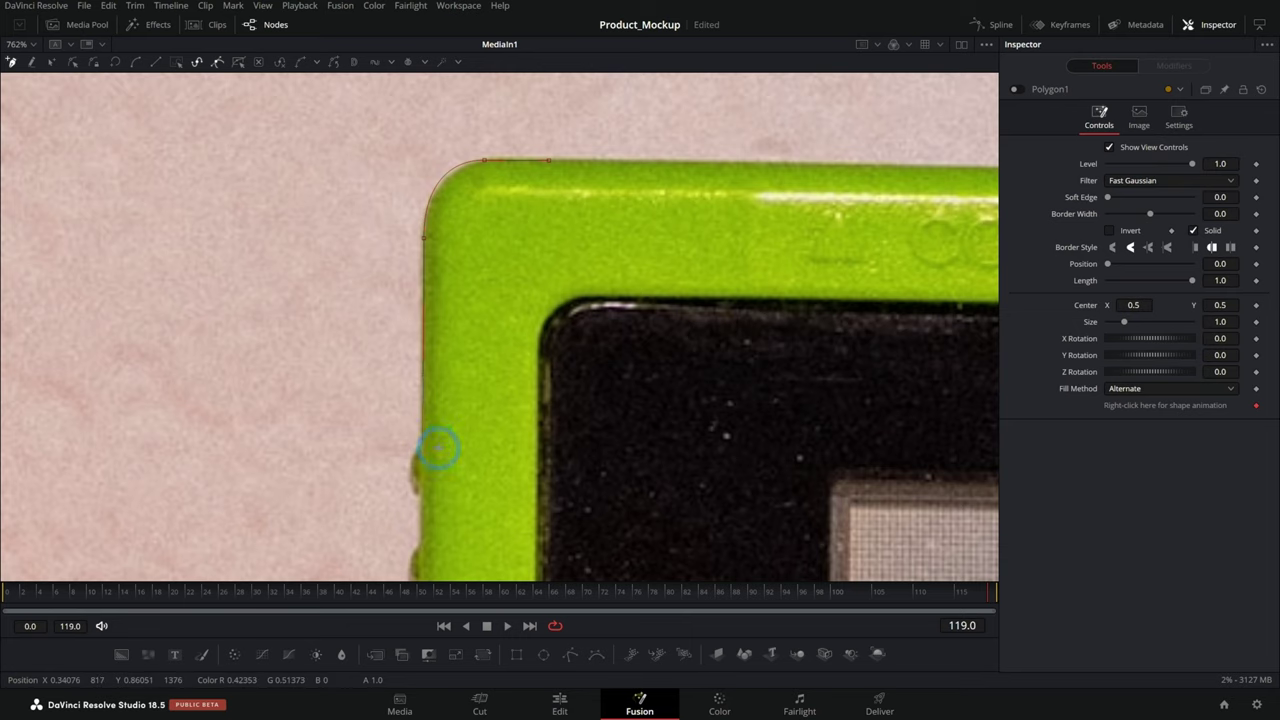
{"action": "scroll", "coordinate": [437, 449], "scroll_direction": "up", "scroll_amount": 5}
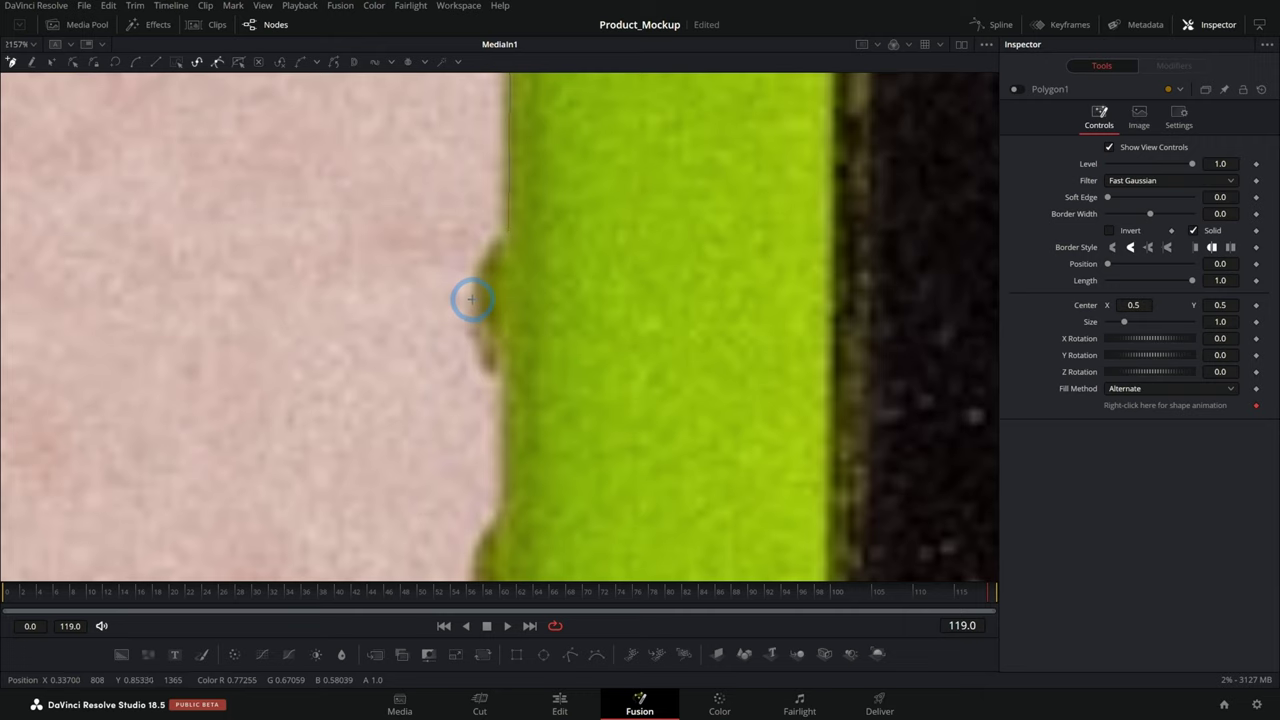
{"action": "left_click_drag", "start_coordinate": [472, 300], "coordinate": [476, 378]}
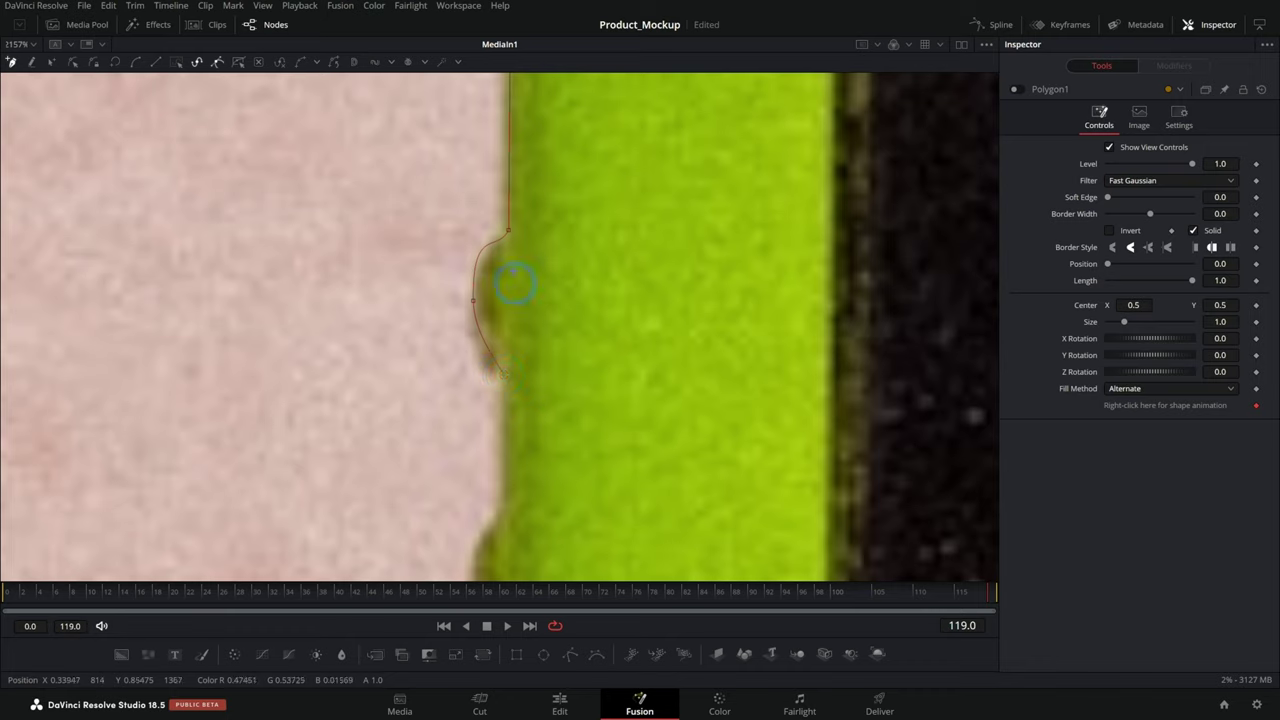
- Trace the mask around the remaining ridges along the console's left edge
{"action": "left_click_drag", "start_coordinate": [545, 461], "coordinate": [538, 309]}
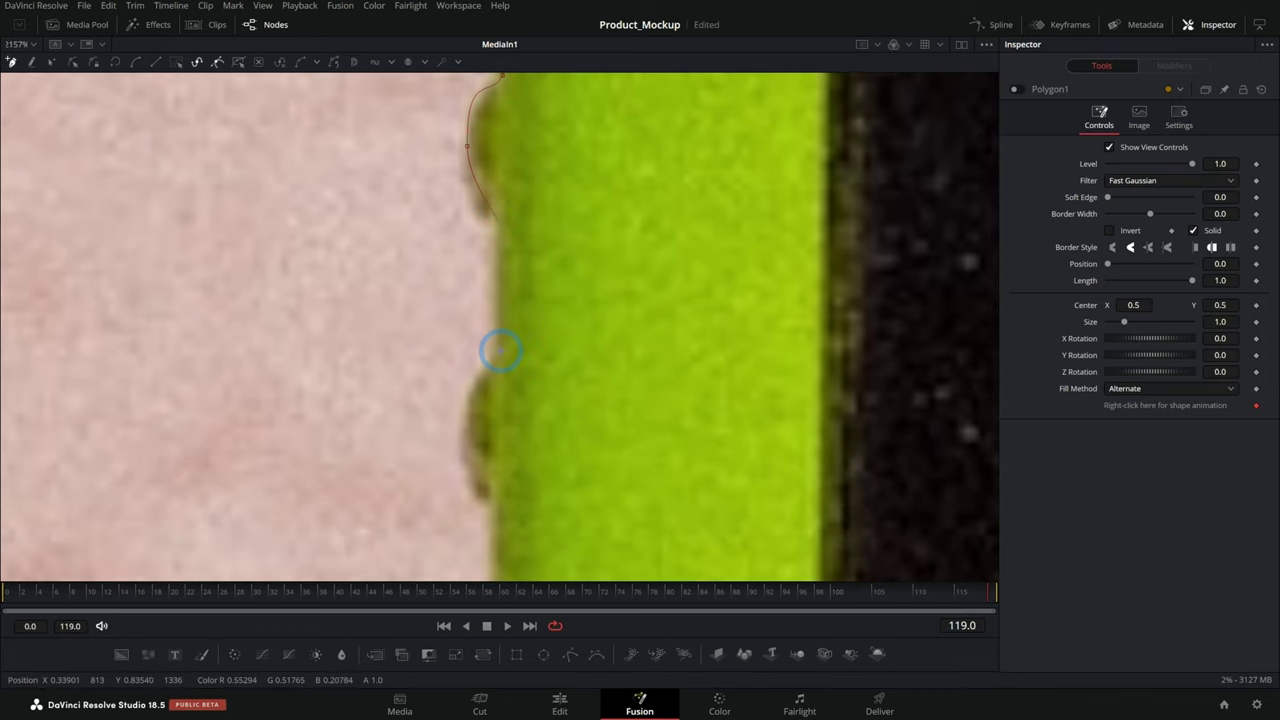
{"action": "left_click_drag", "start_coordinate": [540, 443], "coordinate": [557, 357]}
{"action": "left_click_drag", "start_coordinate": [480, 341], "coordinate": [478, 397]}
{"action": "left_click", "coordinate": [509, 418]}
{"action": "left_click_drag", "start_coordinate": [537, 469], "coordinate": [539, 275]}
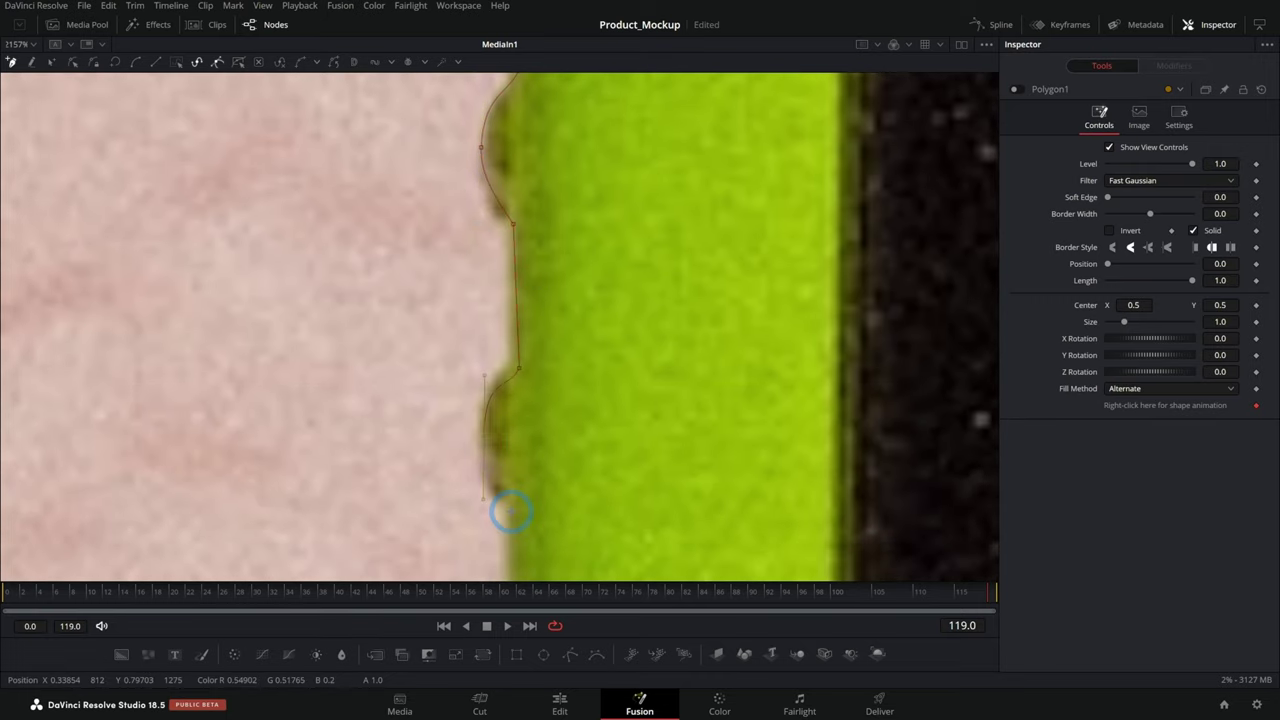
{"action": "left_click_drag", "start_coordinate": [564, 524], "coordinate": [506, 347]}
{"action": "left_click_drag", "start_coordinate": [547, 505], "coordinate": [509, 393]}
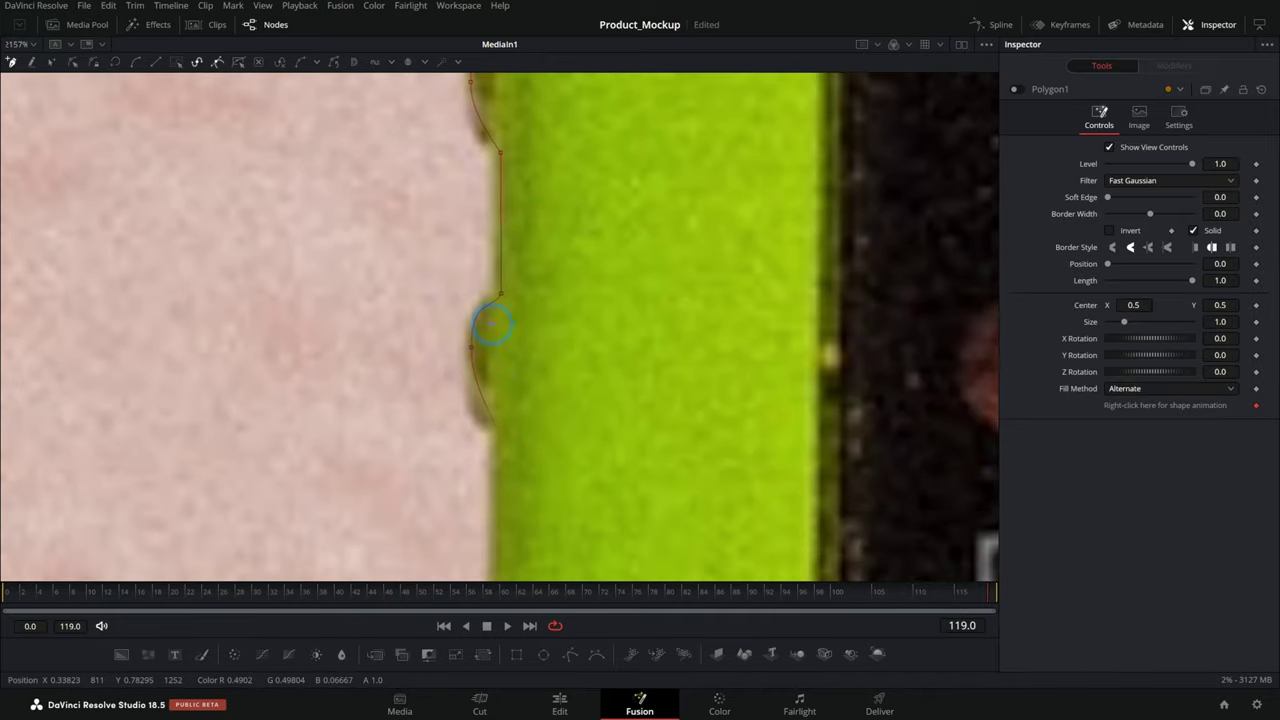
- Extend the mask down the rest of the left edge and curve it around the rounded lower-left corner
{"action": "left_click_drag", "start_coordinate": [535, 575], "coordinate": [517, 237]}
{"action": "left_click_drag", "start_coordinate": [522, 403], "coordinate": [514, 237]}
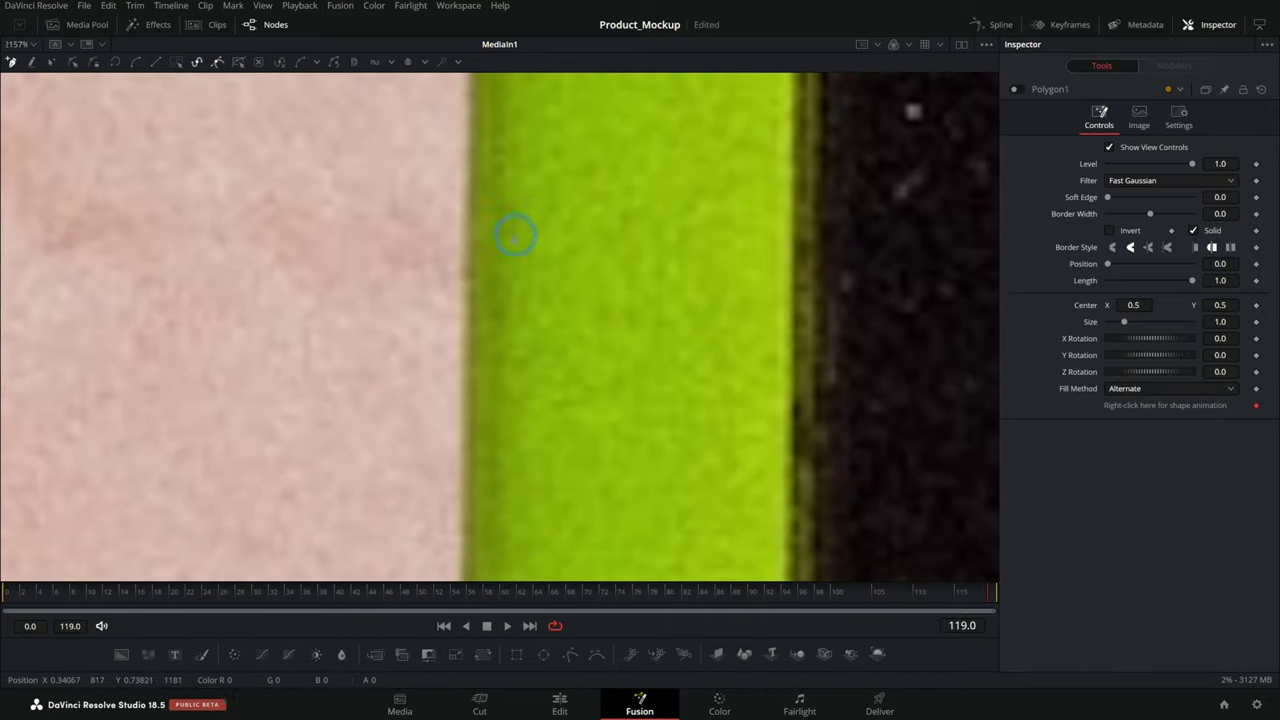
{"action": "left_click_drag", "start_coordinate": [530, 575], "coordinate": [541, 432]}
{"action": "mouse_move", "coordinate": [569, 311]}
{"action": "left_mouse_down"}
{"action": "mouse_move", "coordinate": [543, 426]}
{"action": "mouse_move", "coordinate": [573, 527]}
{"action": "mouse_move", "coordinate": [598, 374]}
{"action": "mouse_move", "coordinate": [549, 411]}
{"action": "mouse_move", "coordinate": [631, 449]}
{"action": "mouse_move", "coordinate": [520, 429]}
{"action": "mouse_move", "coordinate": [551, 420]}
{"action": "mouse_move", "coordinate": [560, 217]}
{"action": "mouse_move", "coordinate": [568, 230]}
{"action": "left_mouse_up"}
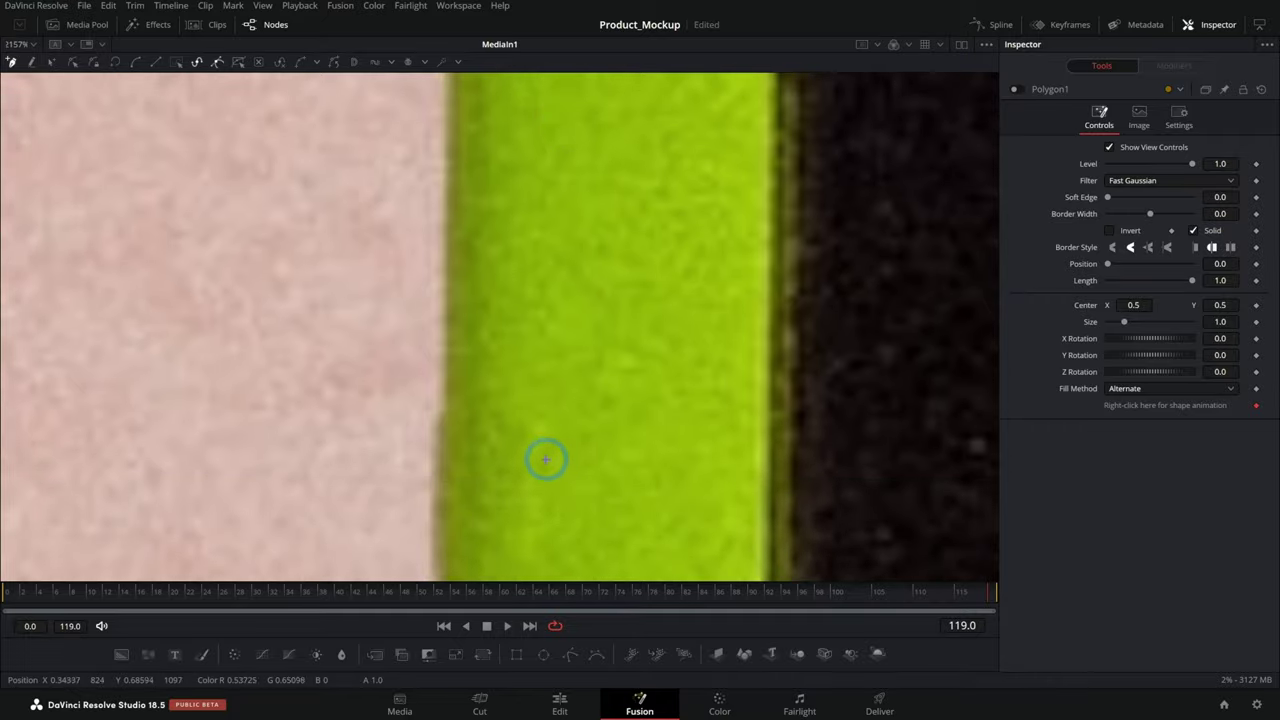
{"action": "mouse_move", "coordinate": [543, 482]}
{"action": "left_mouse_down"}
{"action": "mouse_move", "coordinate": [583, 274]}
{"action": "mouse_move", "coordinate": [603, 460]}
{"action": "mouse_move", "coordinate": [612, 432]}
{"action": "mouse_move", "coordinate": [600, 460]}
{"action": "mouse_move", "coordinate": [620, 443]}
{"action": "mouse_move", "coordinate": [588, 150]}
{"action": "left_mouse_up"}
{"action": "left_click_drag", "start_coordinate": [614, 312], "coordinate": [590, 140]}
{"action": "scroll", "coordinate": [602, 402], "scroll_direction": "down", "scroll_amount": 3}
{"action": "scroll", "coordinate": [600, 401], "scroll_direction": "up", "scroll_amount": 1}
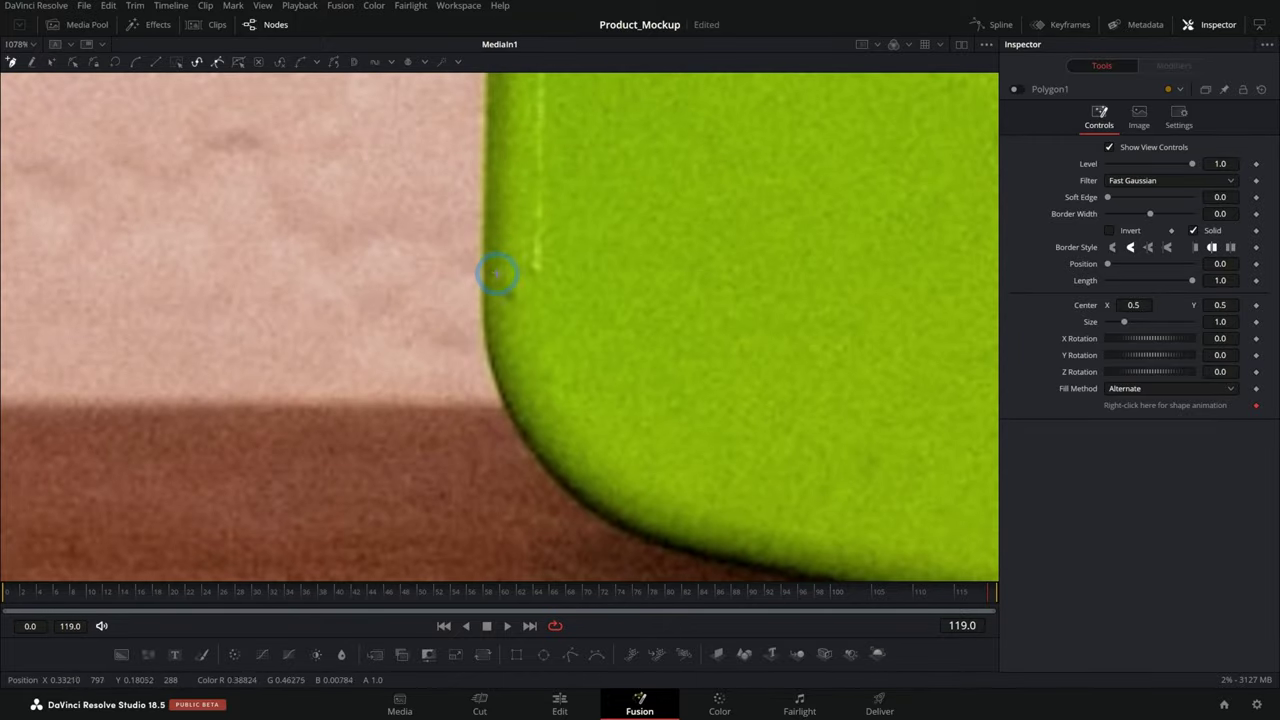
{"action": "left_click_drag", "start_coordinate": [485, 279], "coordinate": [484, 397]}
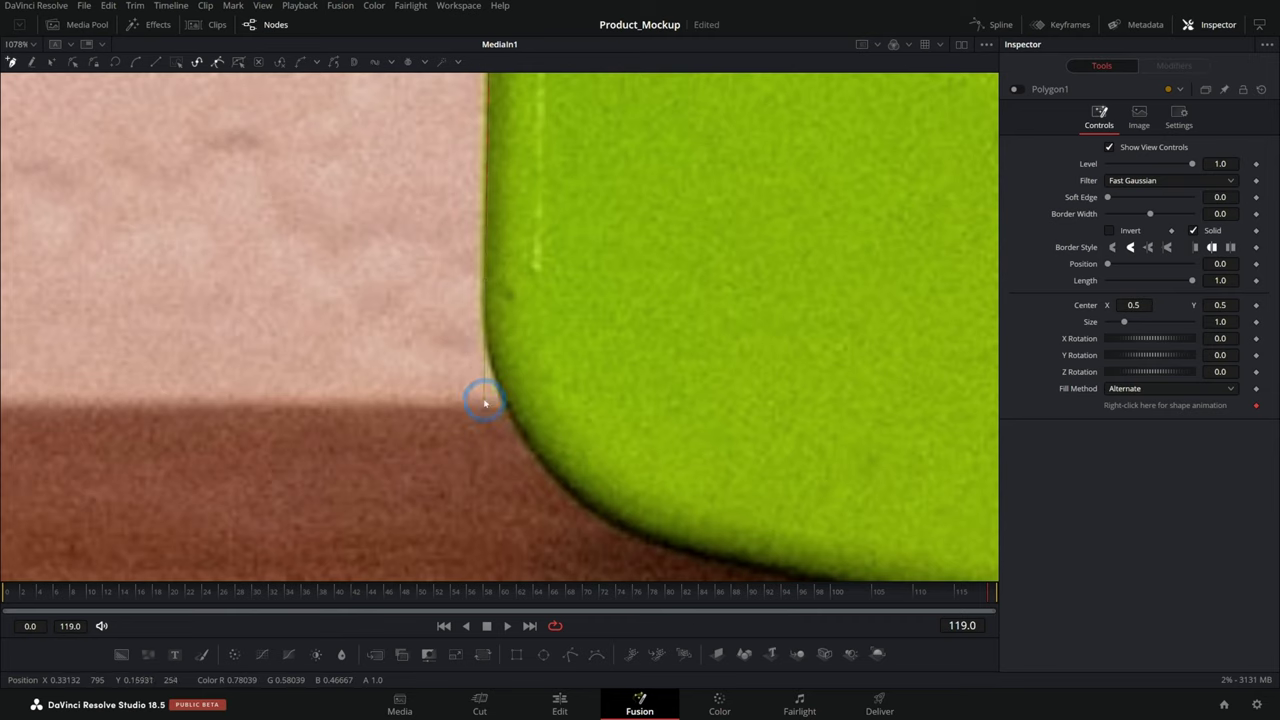
{"action": "left_click_drag", "start_coordinate": [596, 456], "coordinate": [517, 336]}
{"action": "left_click_drag", "start_coordinate": [562, 418], "coordinate": [679, 467]}
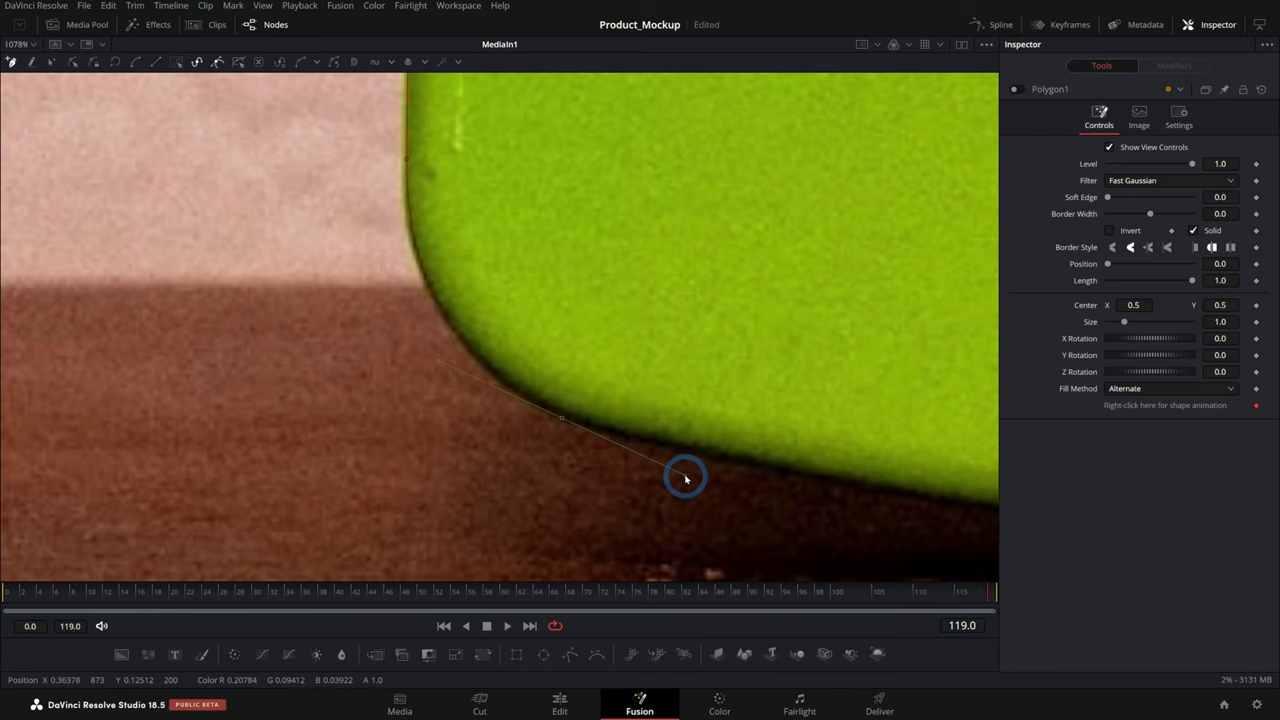
{"action": "left_click", "coordinate": [685, 478]}
- Trace the gently curved bottom edge with a smooth midpoint and carry the outline toward the lower-right corner
{"action": "scroll", "coordinate": [543, 395], "scroll_direction": "down", "scroll_amount": 5}
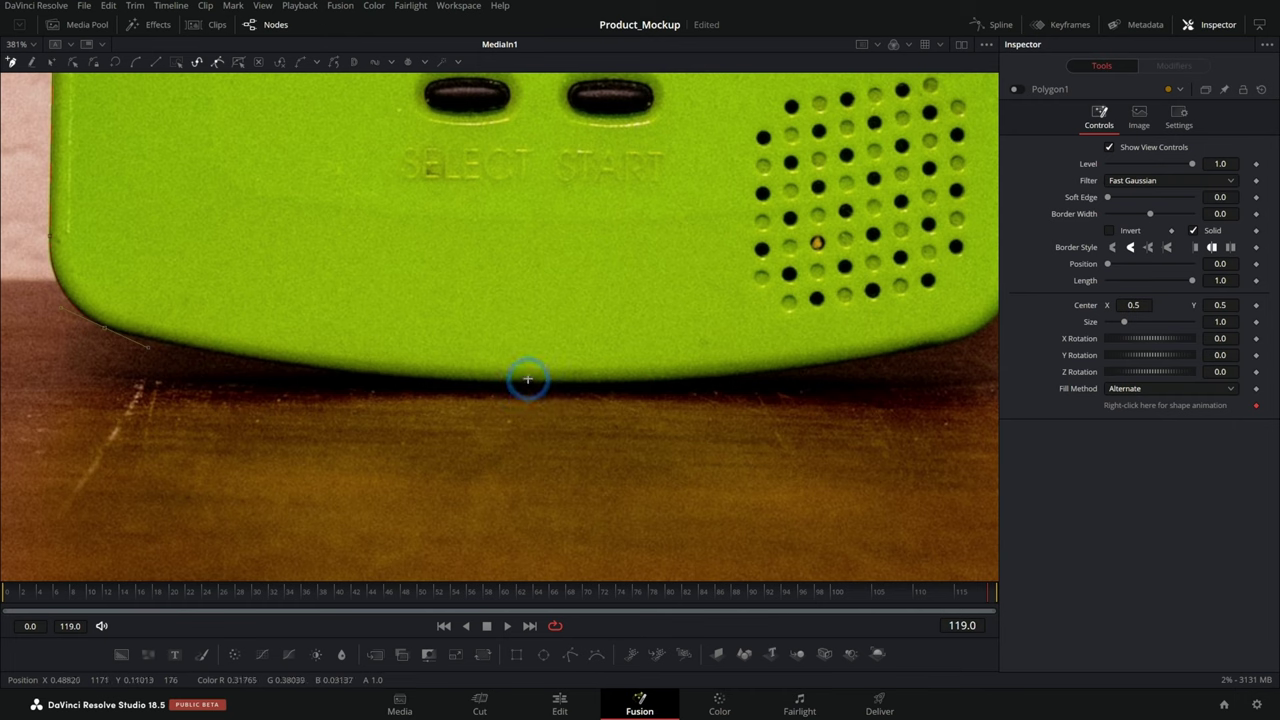
{"action": "left_click_drag", "start_coordinate": [523, 381], "coordinate": [723, 386]}
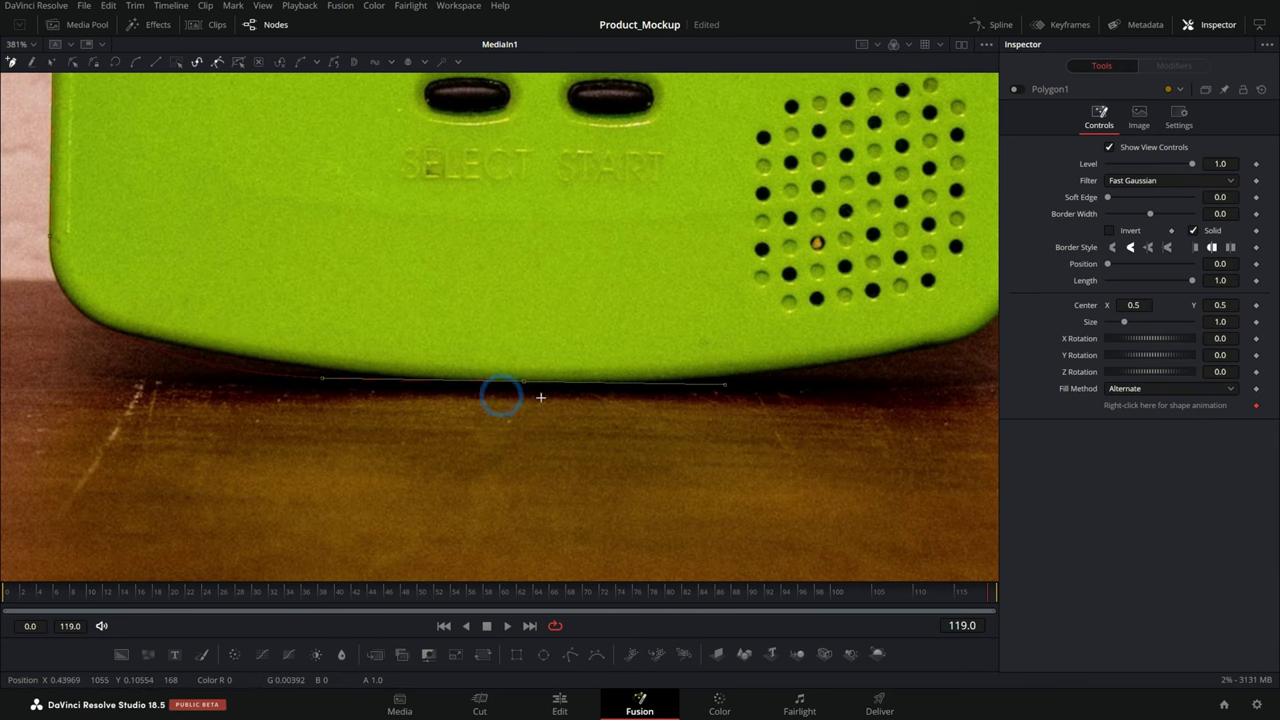
{"action": "left_click_drag", "start_coordinate": [838, 391], "coordinate": [566, 480]}
{"action": "left_click_drag", "start_coordinate": [683, 430], "coordinate": [696, 427]}
- Bring the outline up the console's right edge, curving it around the side ridges
{"action": "scroll", "coordinate": [706, 425], "scroll_direction": "up", "scroll_amount": 10}
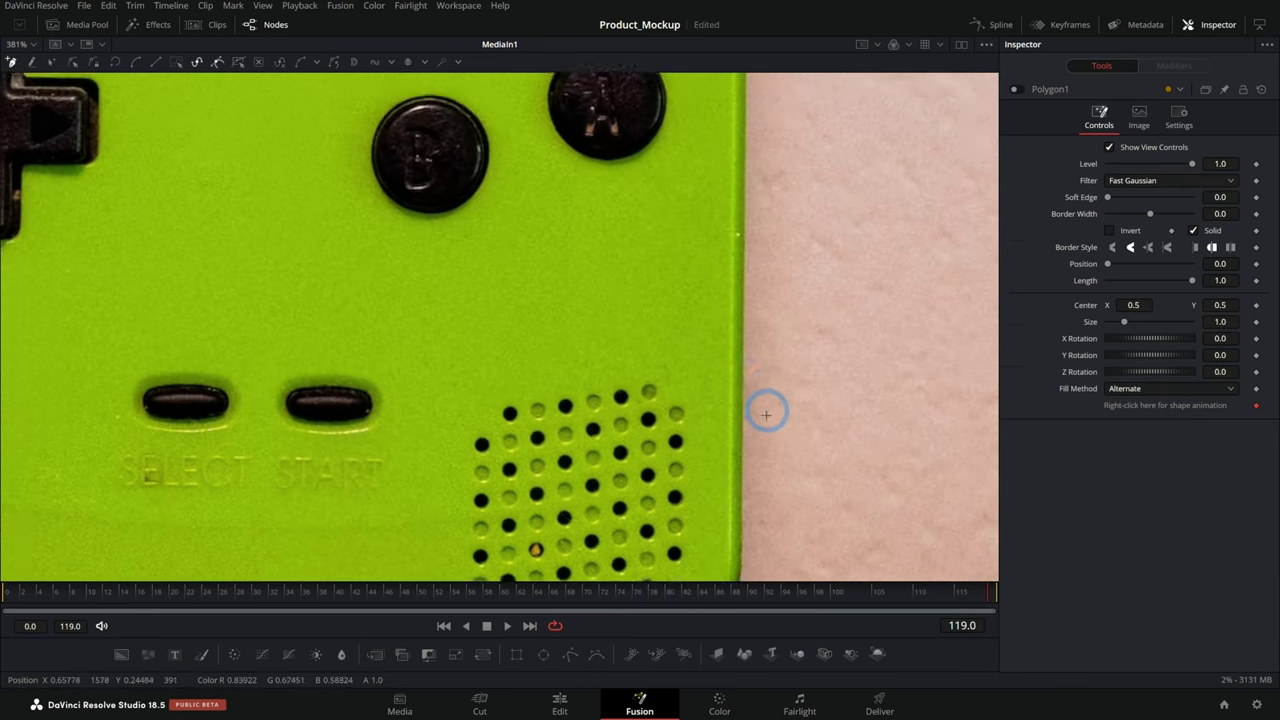
{"action": "scroll", "coordinate": [765, 402], "scroll_direction": "up", "scroll_amount": 6}
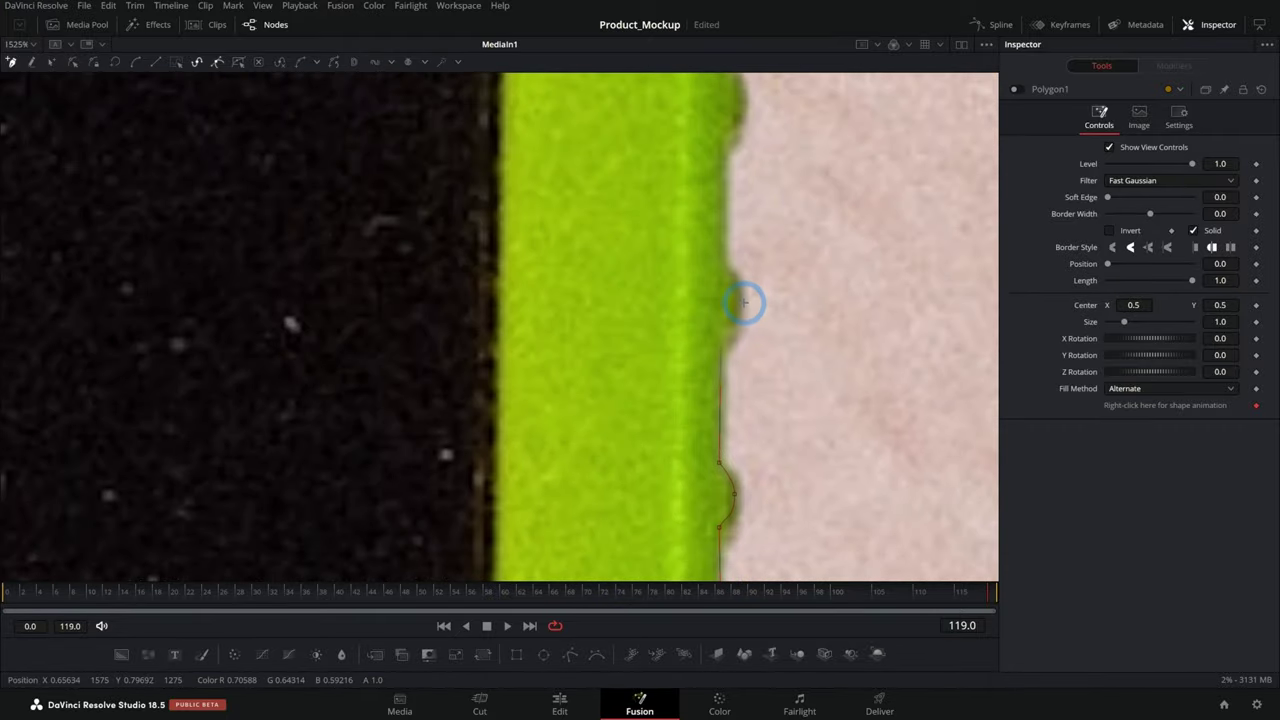
{"action": "left_click_drag", "start_coordinate": [745, 303], "coordinate": [745, 262]}
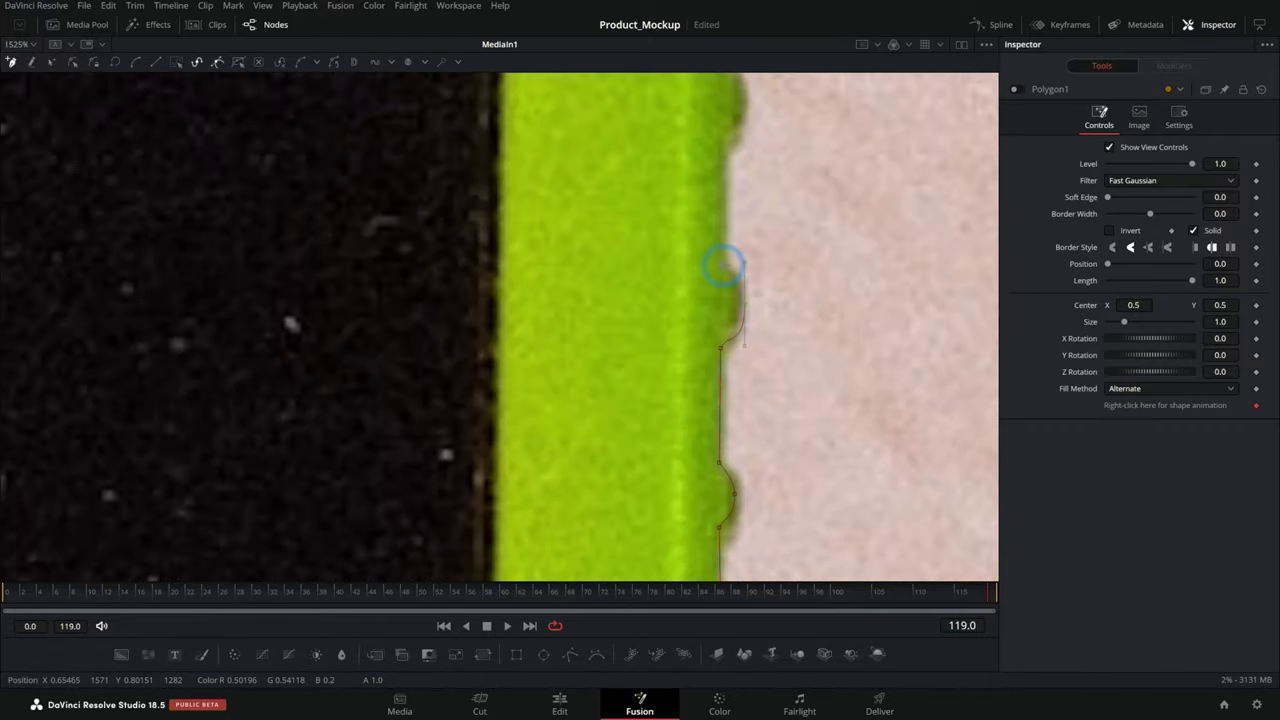
{"action": "scroll", "coordinate": [749, 337], "scroll_direction": "up", "scroll_amount": 3}
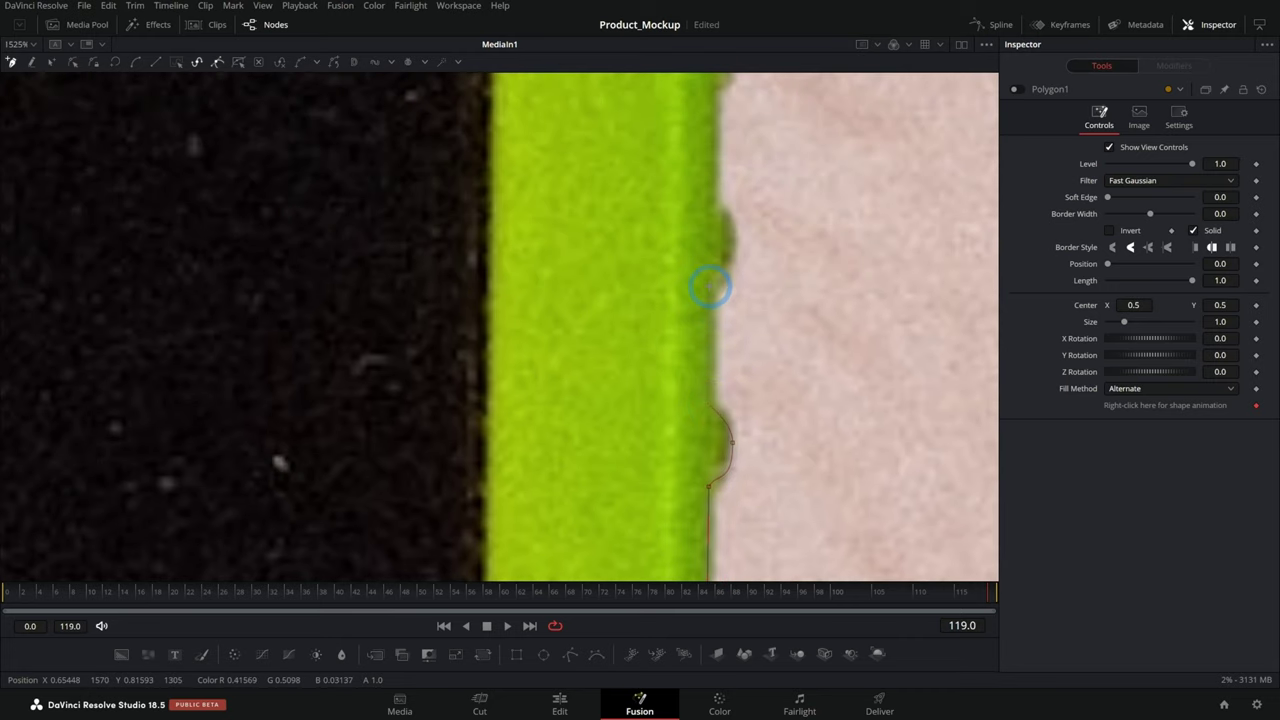
{"action": "left_click", "coordinate": [709, 287]}
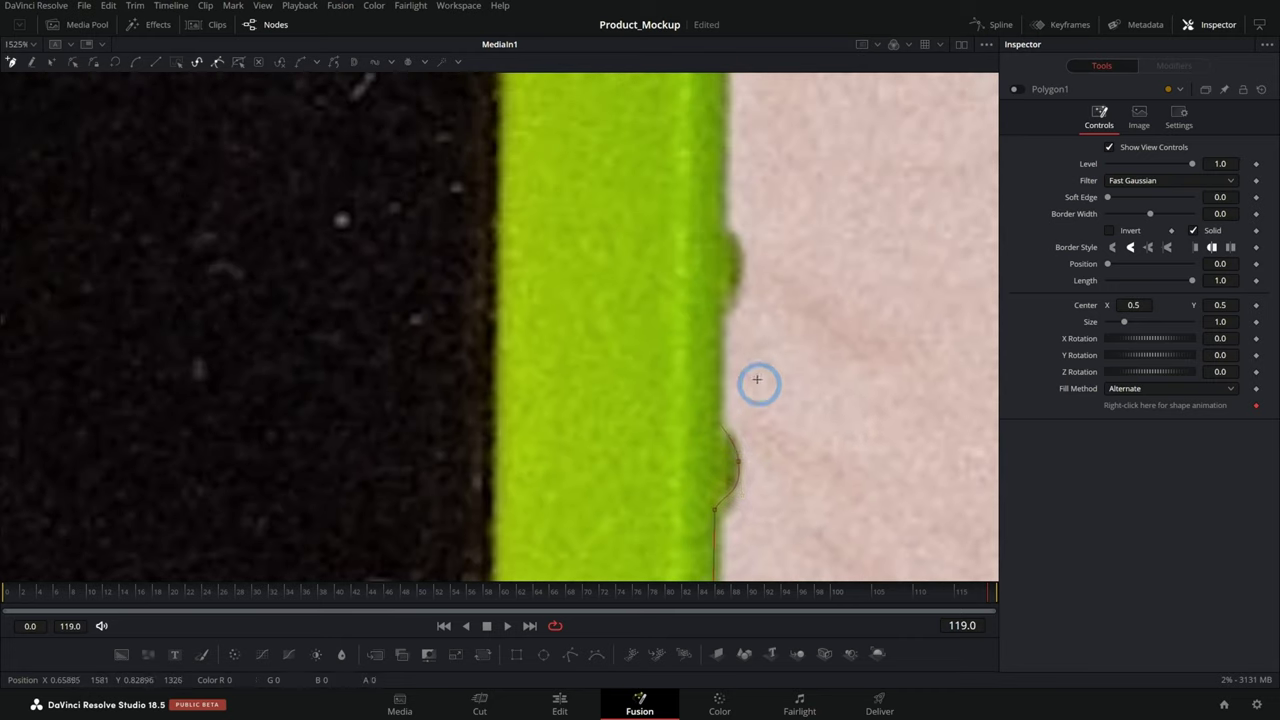
{"action": "left_click", "coordinate": [719, 311]}
{"action": "left_click_drag", "start_coordinate": [742, 260], "coordinate": [743, 223]}
- Curve the mask around the upper-right corner and close it along the top edge at the starting point
{"action": "scroll", "coordinate": [723, 226], "scroll_direction": "up", "scroll_amount": 8}
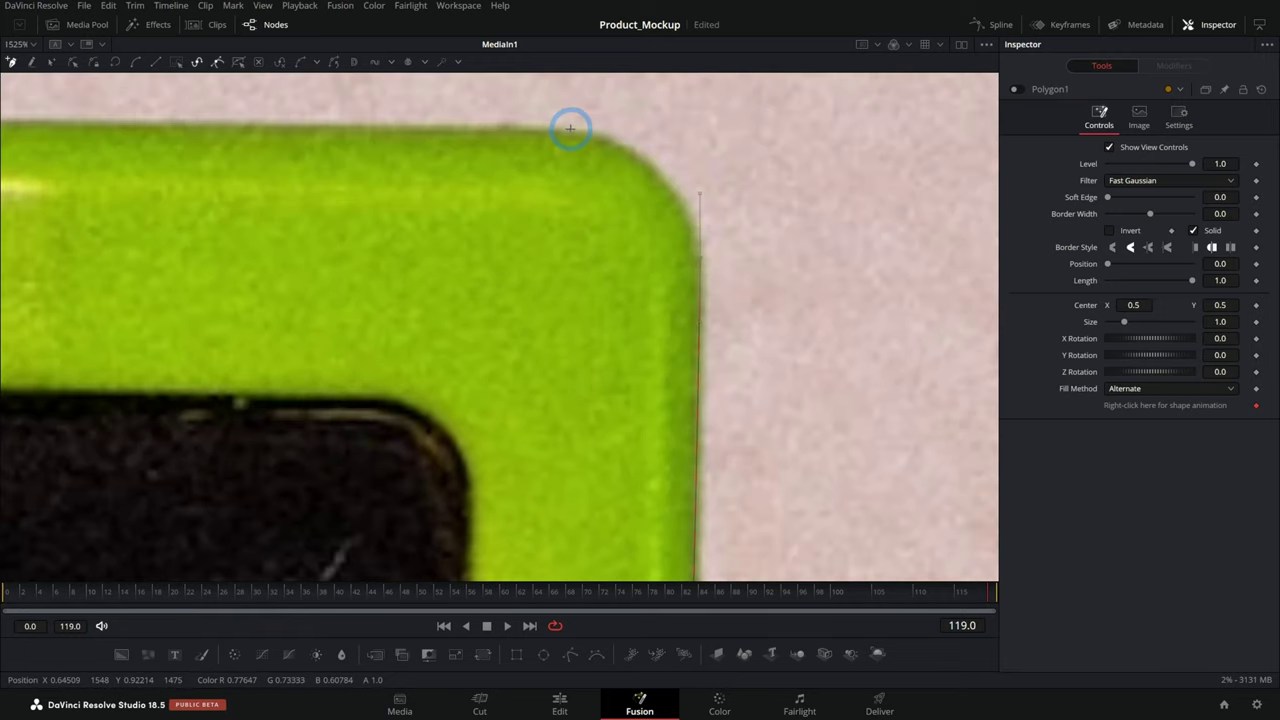
{"action": "left_click_drag", "start_coordinate": [577, 132], "coordinate": [498, 132]}
{"action": "left_click_drag", "start_coordinate": [230, 205], "coordinate": [850, 240]}
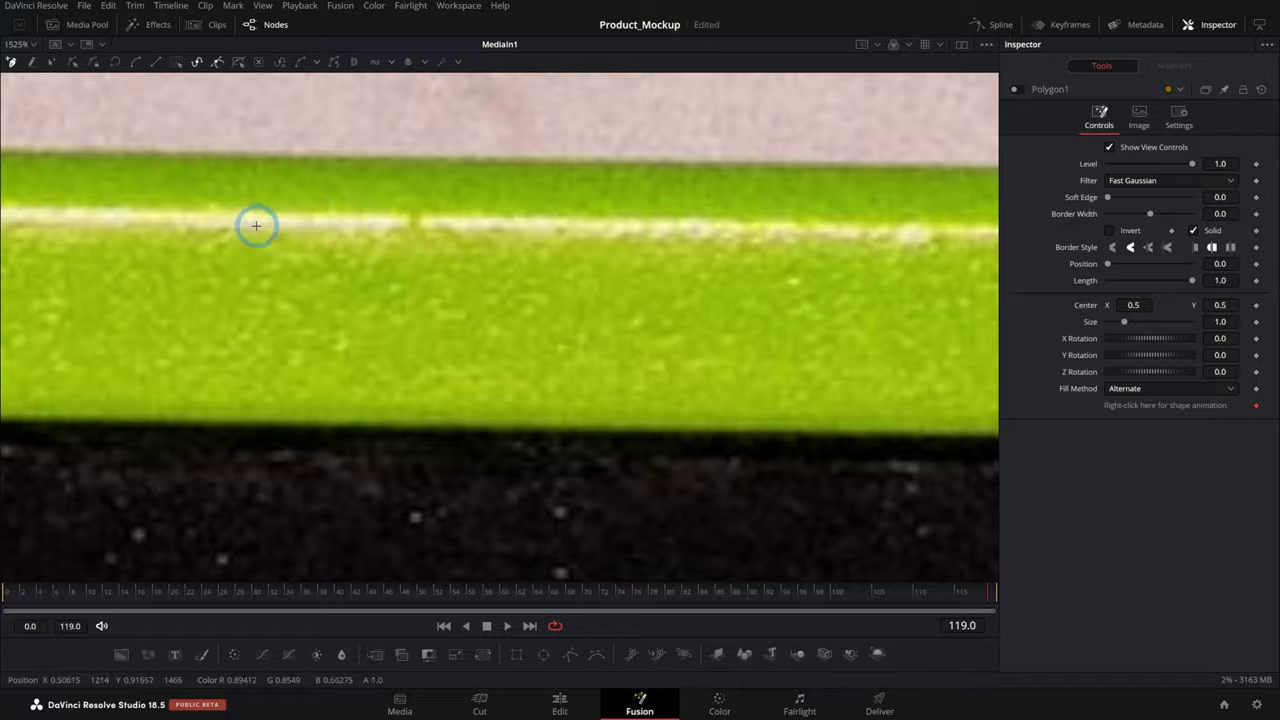
{"action": "left_click_drag", "start_coordinate": [257, 226], "coordinate": [850, 275]}
{"action": "left_click_drag", "start_coordinate": [362, 258], "coordinate": [718, 313]}
{"action": "scroll", "coordinate": [718, 313], "scroll_direction": "left", "scroll_amount": 6}
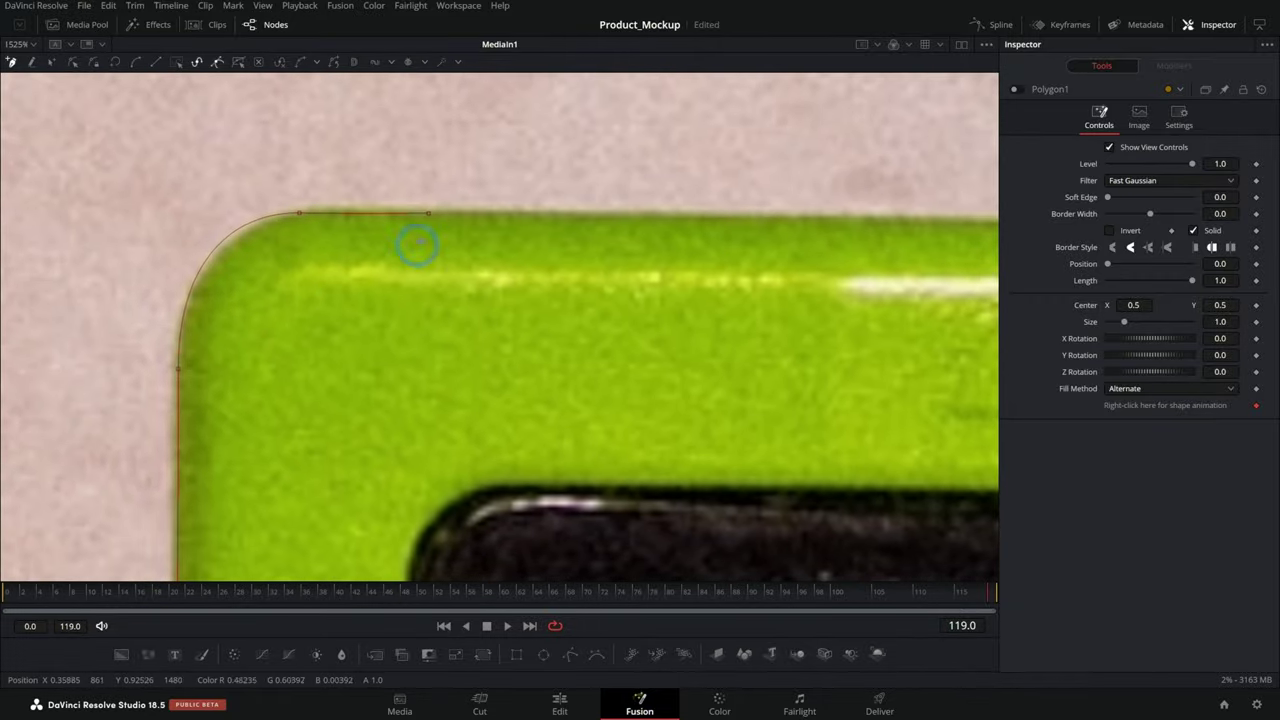
{"action": "left_click", "coordinate": [431, 215]}
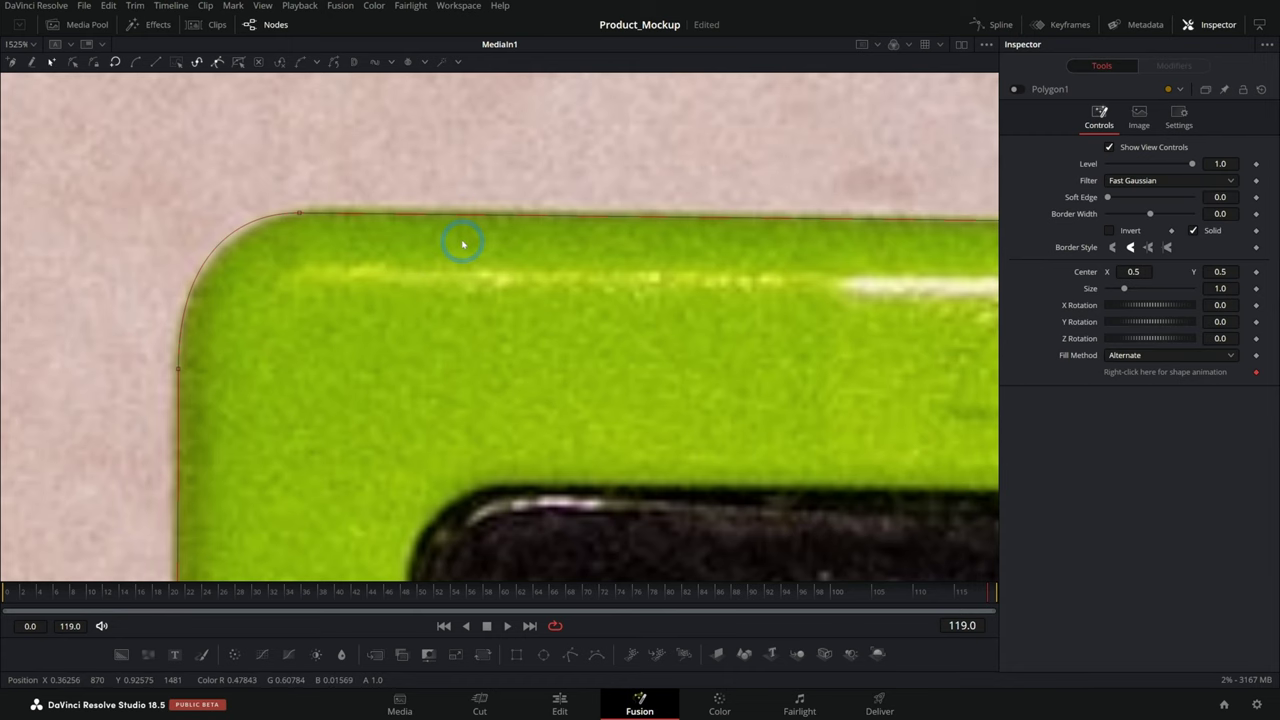
- Show the whole console and enable the Polygon1 mask to cut away the photo background
{"action": "scroll", "coordinate": [430, 279], "scroll_direction": "down", "scroll_amount": 10}
{"action": "left_click_drag", "start_coordinate": [563, 420], "coordinate": [557, 267]}
{"action": "scroll", "coordinate": [566, 320], "scroll_direction": "down", "scroll_amount": 2}
{"action": "left_click", "coordinate": [1015, 90]}
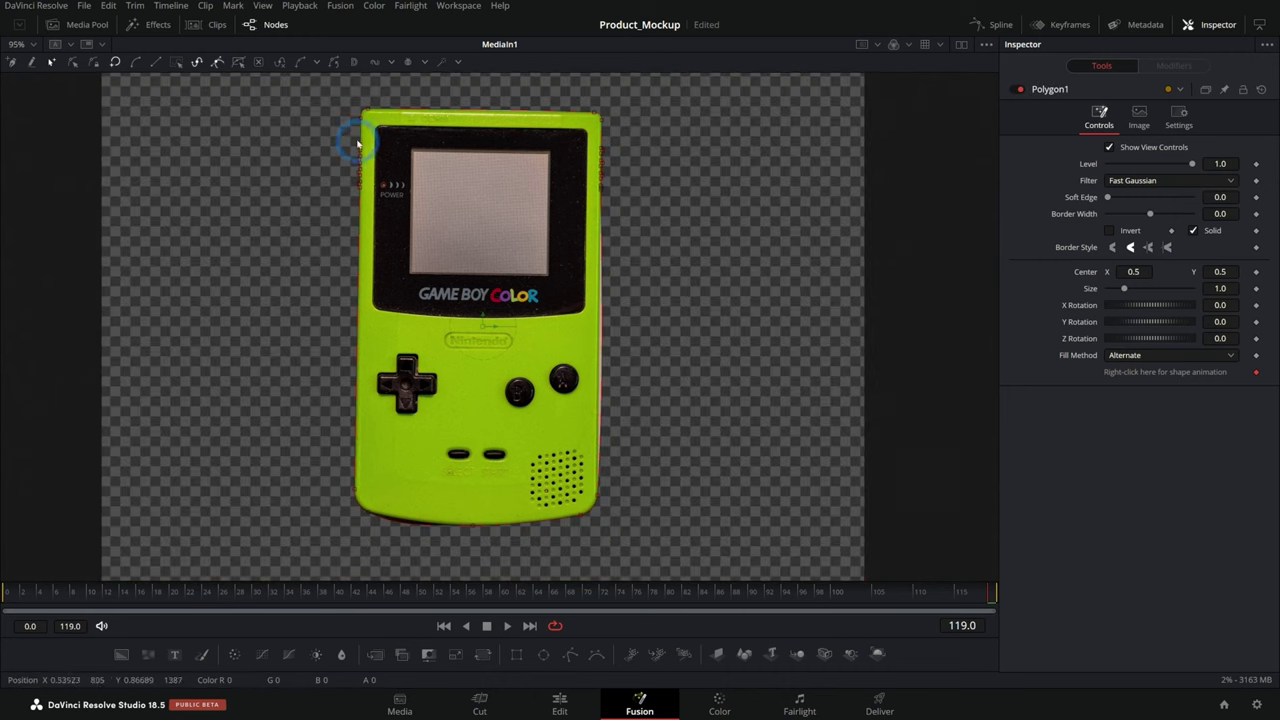
- Select the mask's points, clear the selection, and examine the cutout edge at the upper-left corner
{"action": "left_click_drag", "start_coordinate": [648, 90], "coordinate": [211, 531]}
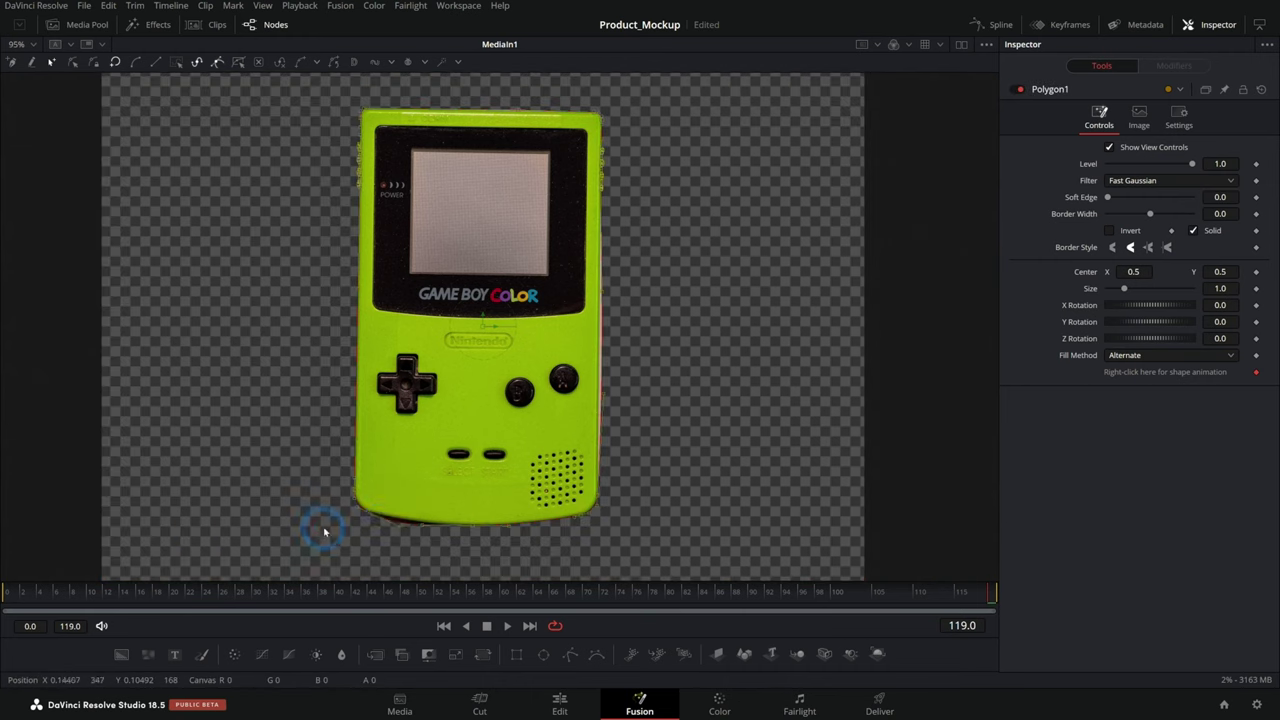
{"action": "left_click", "coordinate": [689, 429]}
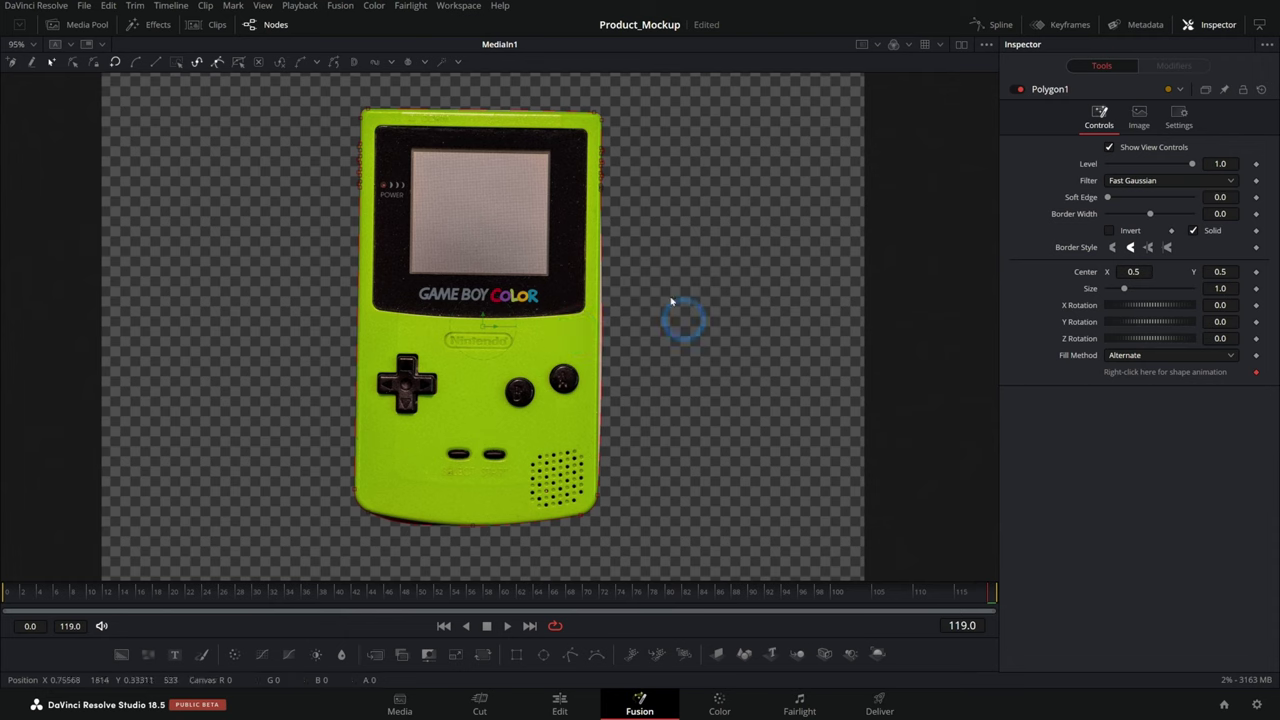
{"action": "scroll", "coordinate": [329, 271], "scroll_direction": "up", "scroll_amount": 10}
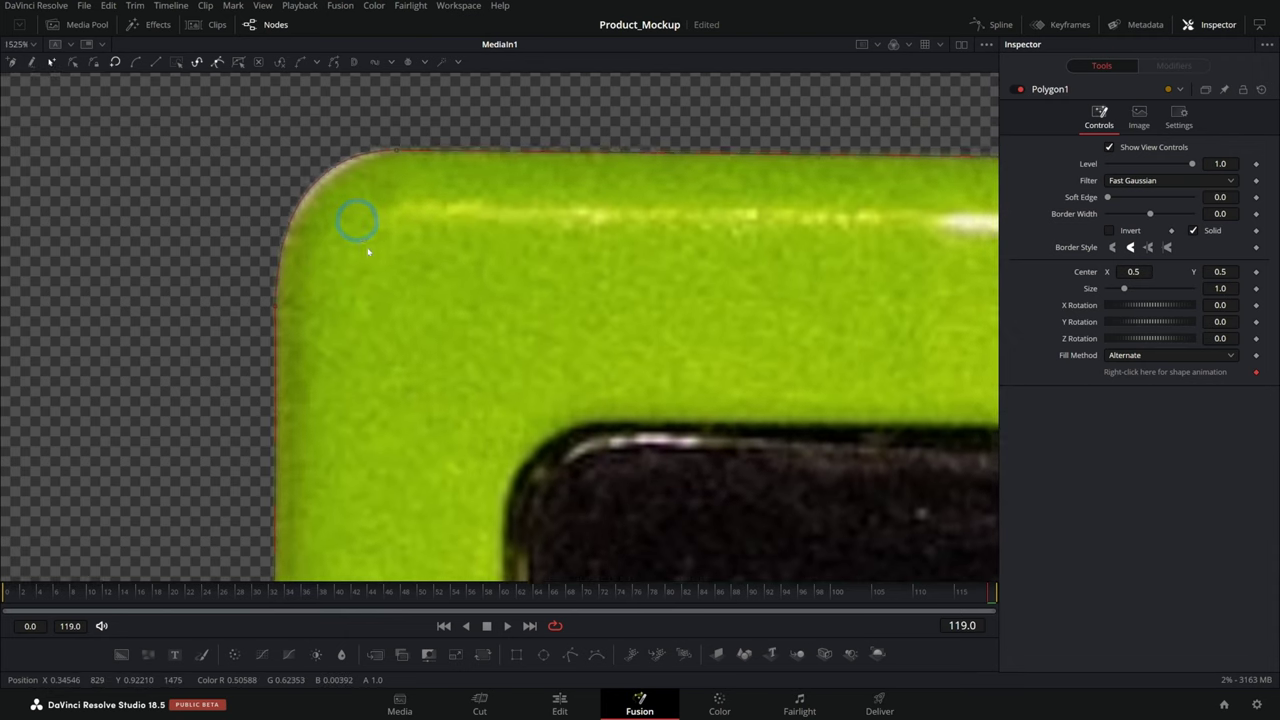
- Disable the Polygon1 mask and fine-tune its point on the top edge beside the upper-left corner to follow the console
{"action": "scroll", "coordinate": [368, 252], "scroll_direction": "up", "scroll_amount": 2}
{"action": "left_click_drag", "start_coordinate": [466, 221], "coordinate": [478, 227]}
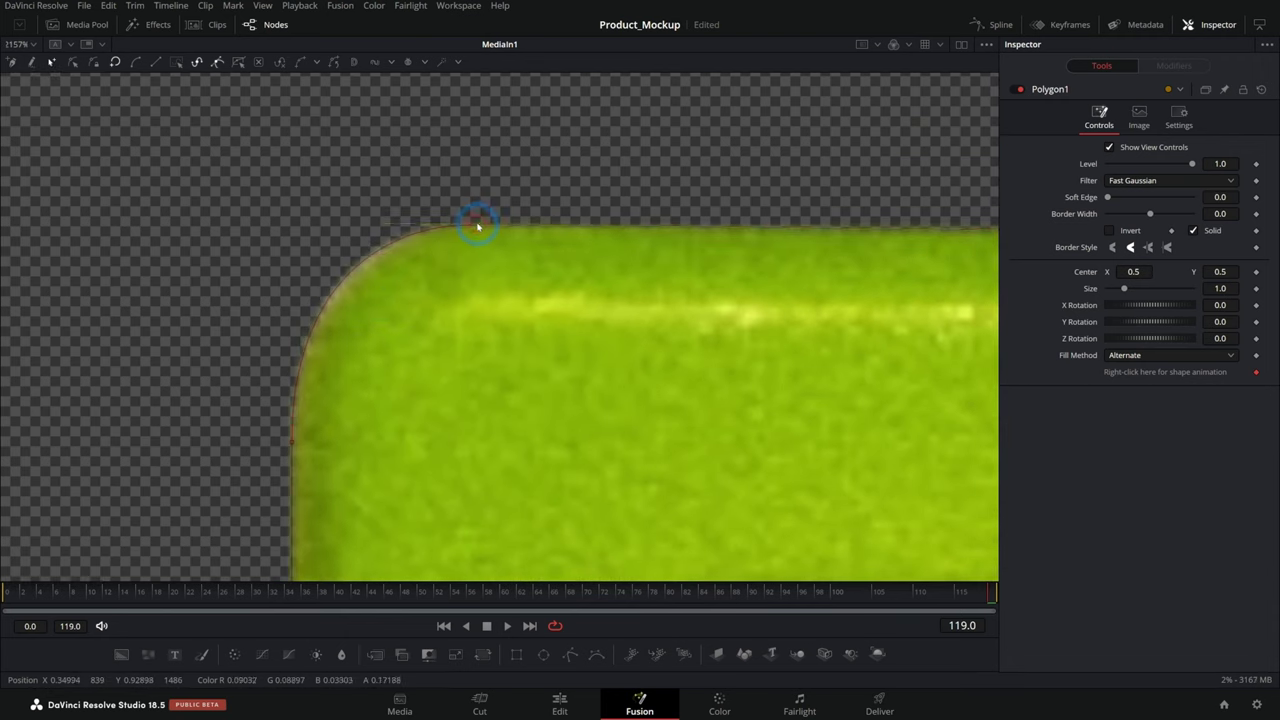
{"action": "left_click", "coordinate": [1016, 89]}
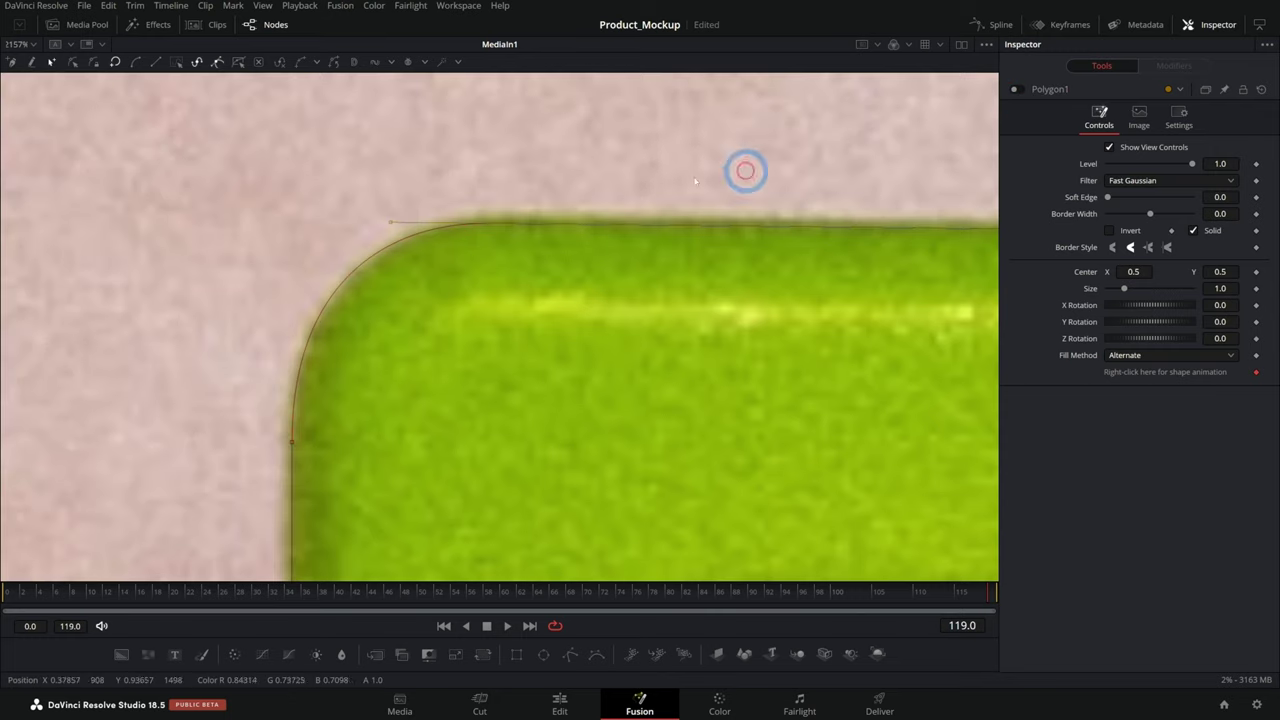
{"action": "left_click_drag", "start_coordinate": [488, 228], "coordinate": [486, 226]}
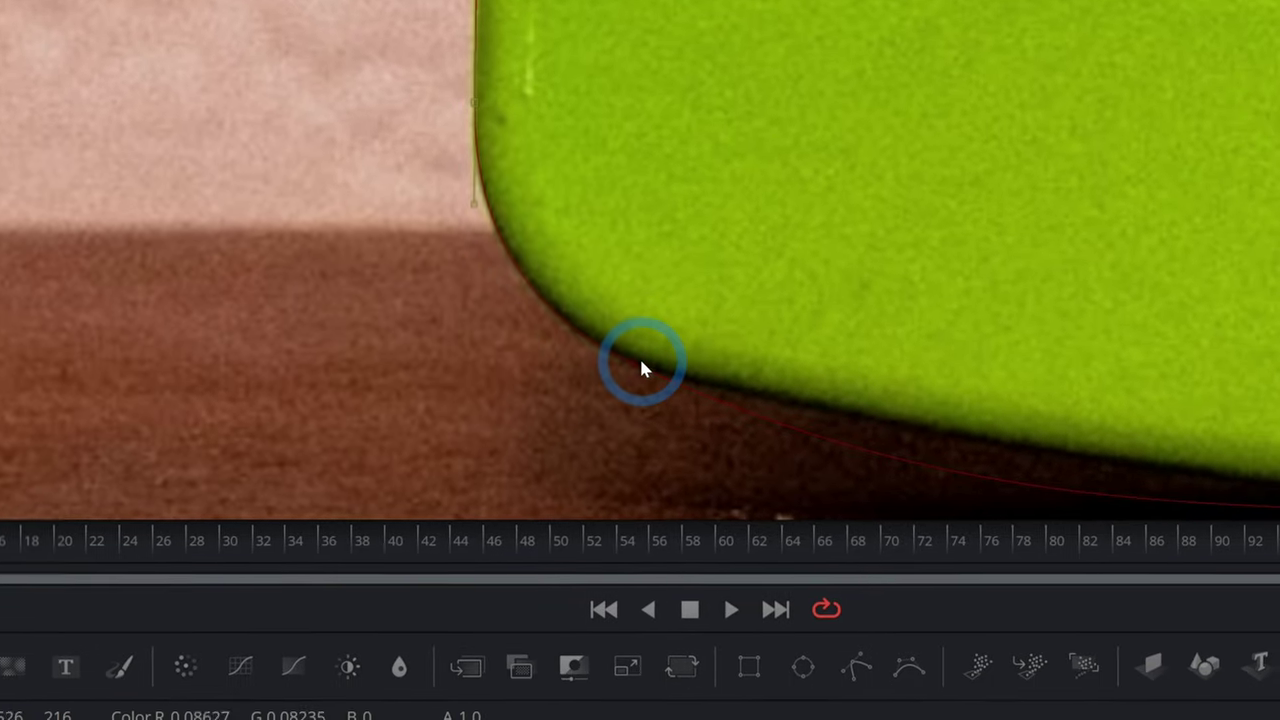
- Reshape the mask's curve handles at the lower-left corner and bottom centre so the outline follows the console's curved bottom edge
{"action": "left_click_drag", "start_coordinate": [740, 362], "coordinate": [430, 250]}
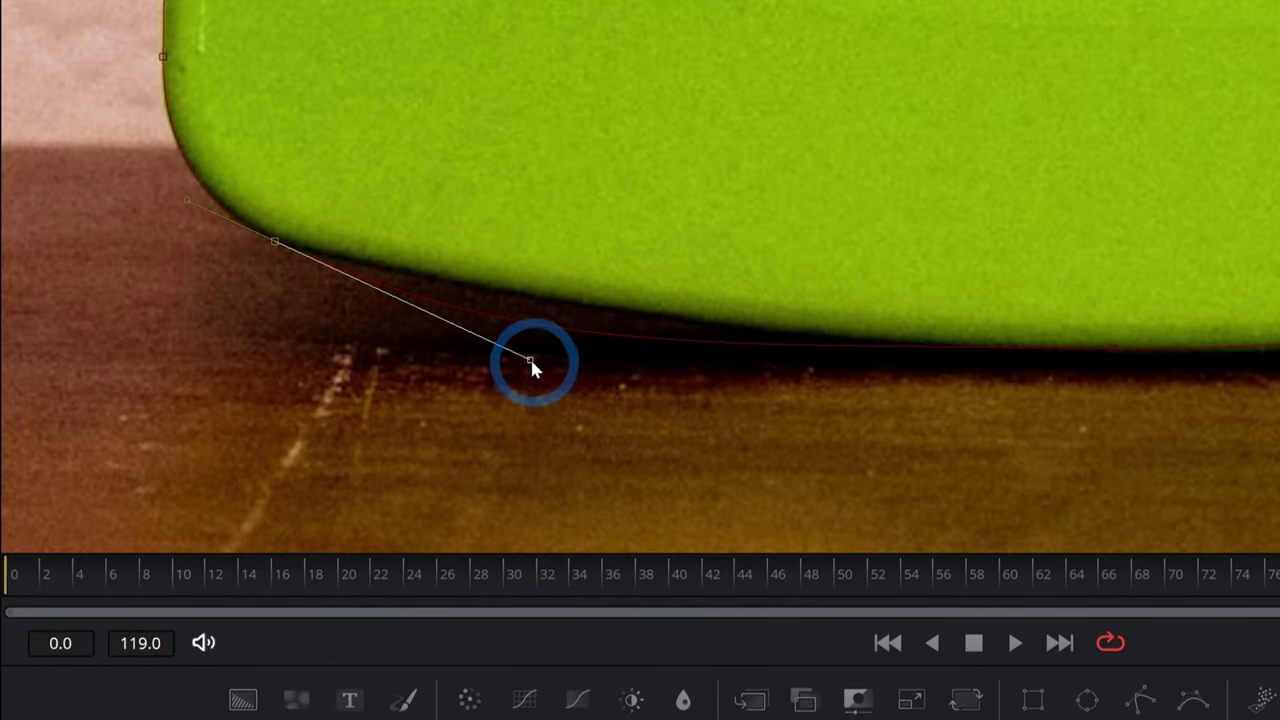
{"action": "left_click_drag", "start_coordinate": [530, 357], "coordinate": [390, 282]}
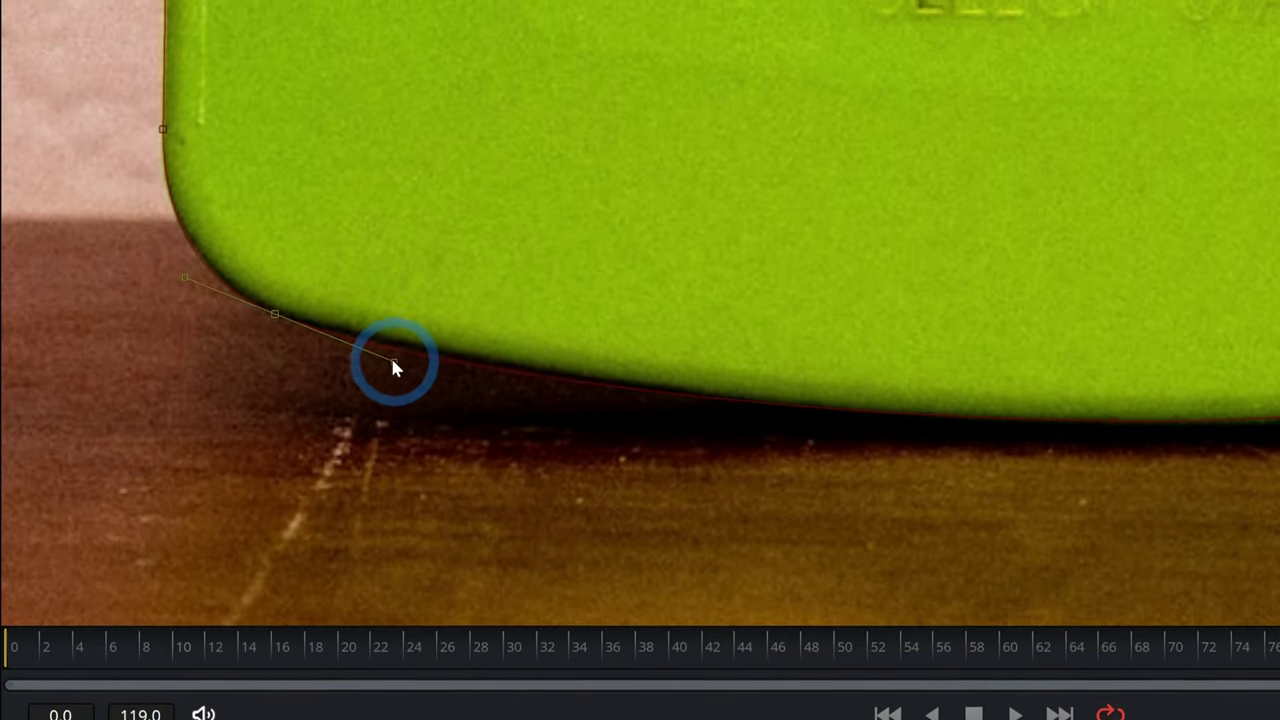
{"action": "left_click_drag", "start_coordinate": [392, 364], "coordinate": [357, 363]}
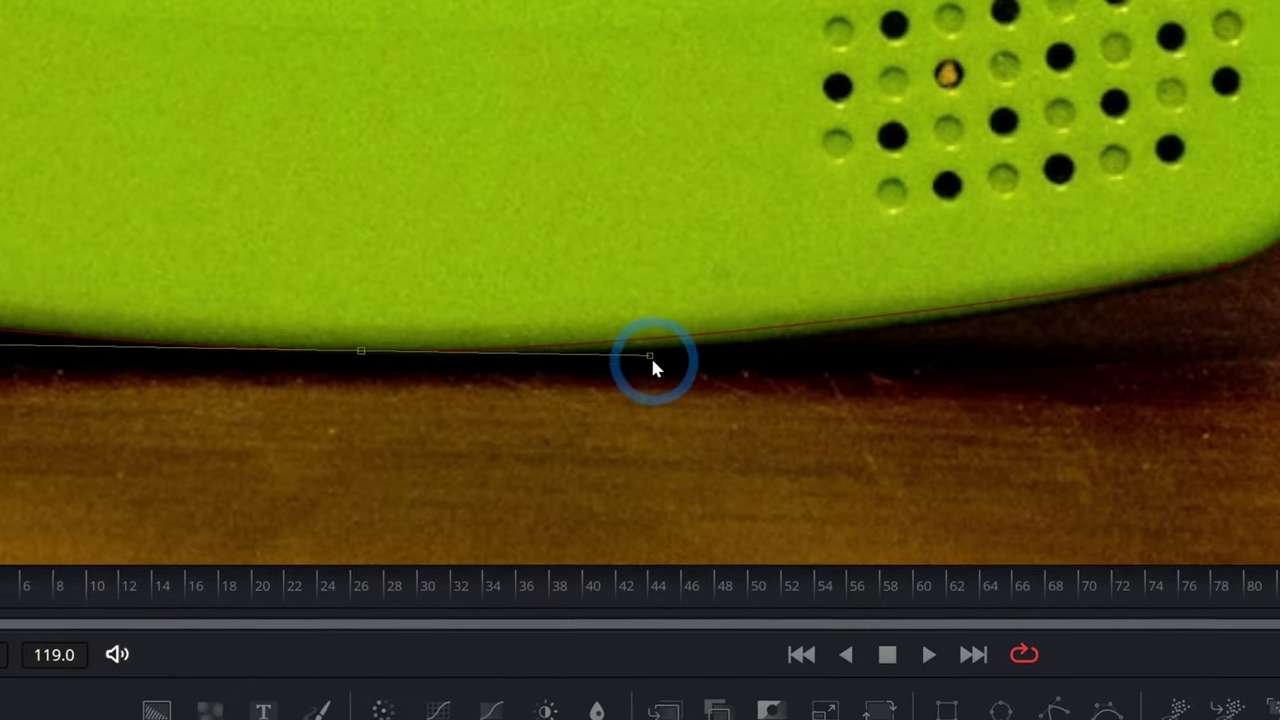
{"action": "left_click_drag", "start_coordinate": [738, 397], "coordinate": [896, 398]}
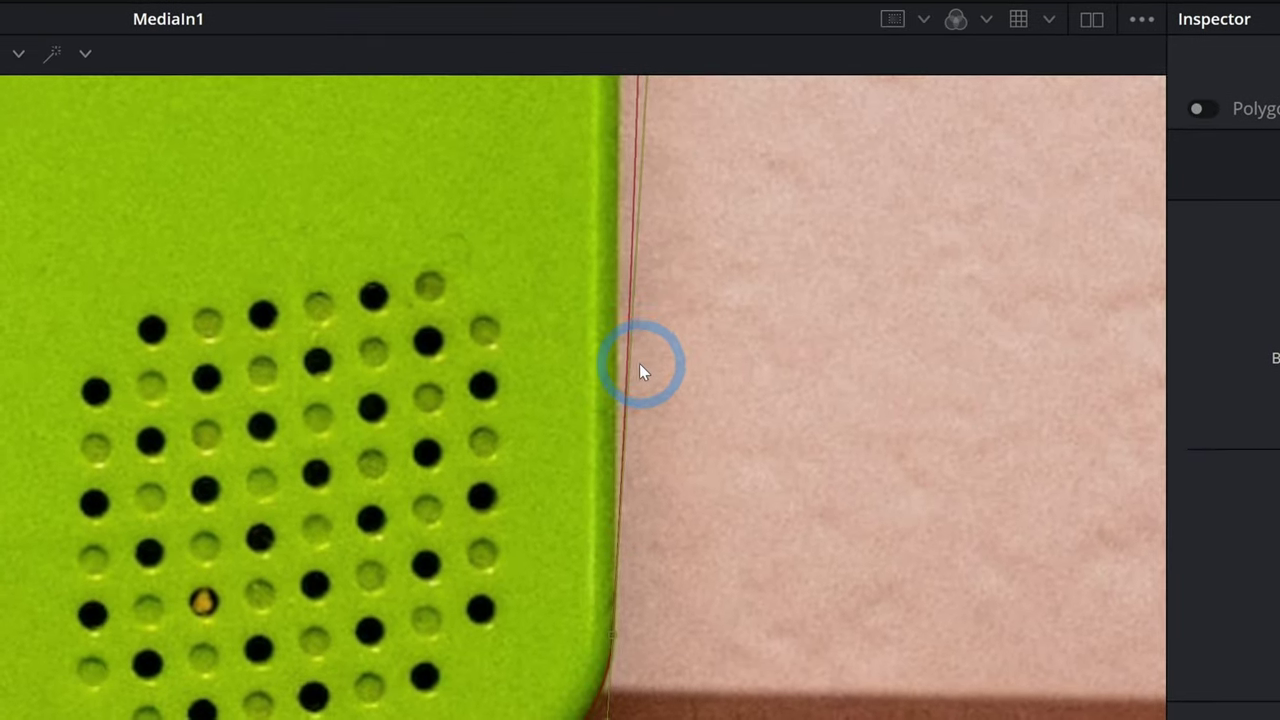
- Go over the mask along the console's right edge and upper-right corner, and enable Polygon1 again
{"action": "scroll", "coordinate": [636, 374], "scroll_direction": "down", "scroll_amount": 5}
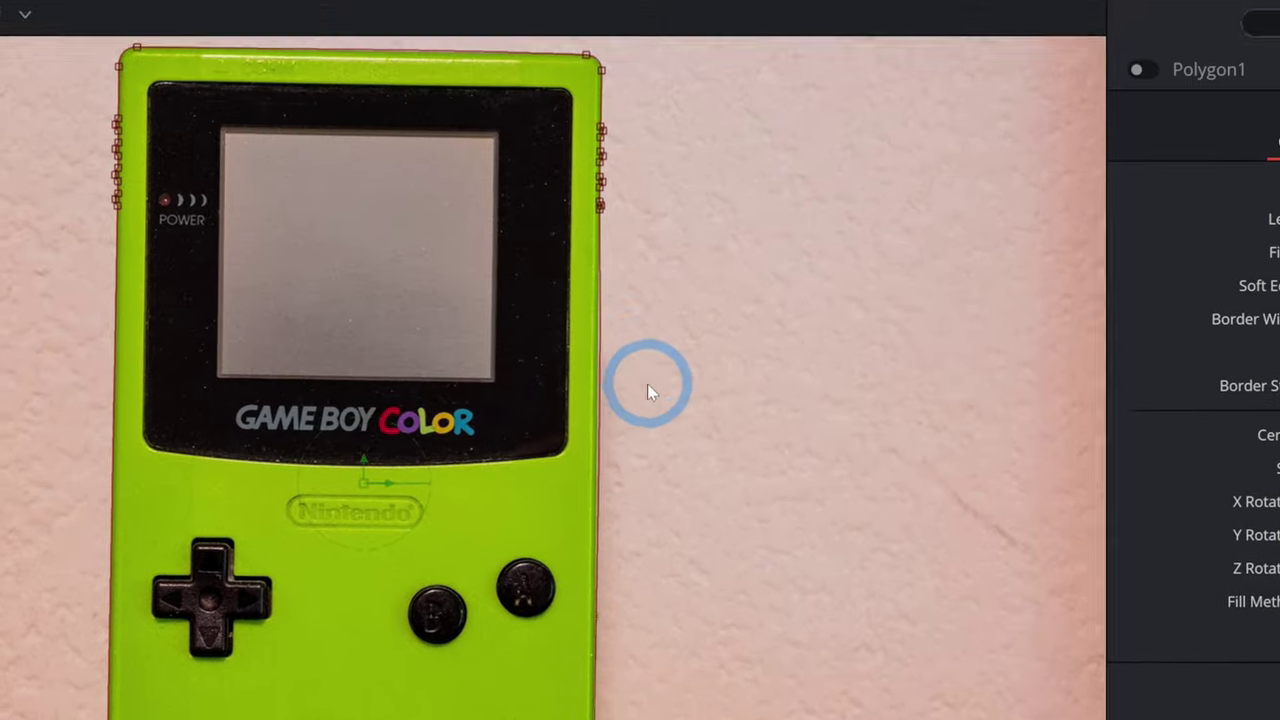
{"action": "scroll", "coordinate": [649, 386], "scroll_direction": "up", "scroll_amount": 5}
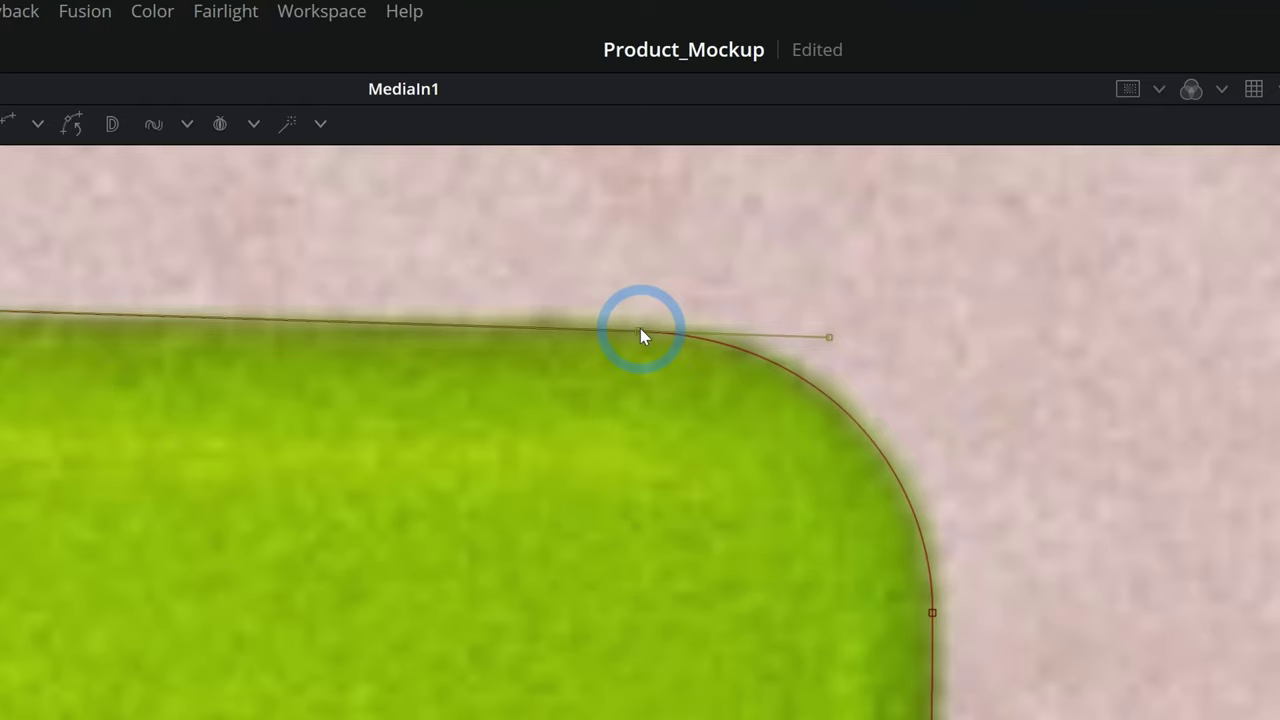
{"action": "scroll", "coordinate": [644, 340], "scroll_direction": "down", "scroll_amount": 8}
{"action": "scroll", "coordinate": [640, 362], "scroll_direction": "down", "scroll_amount": 3}
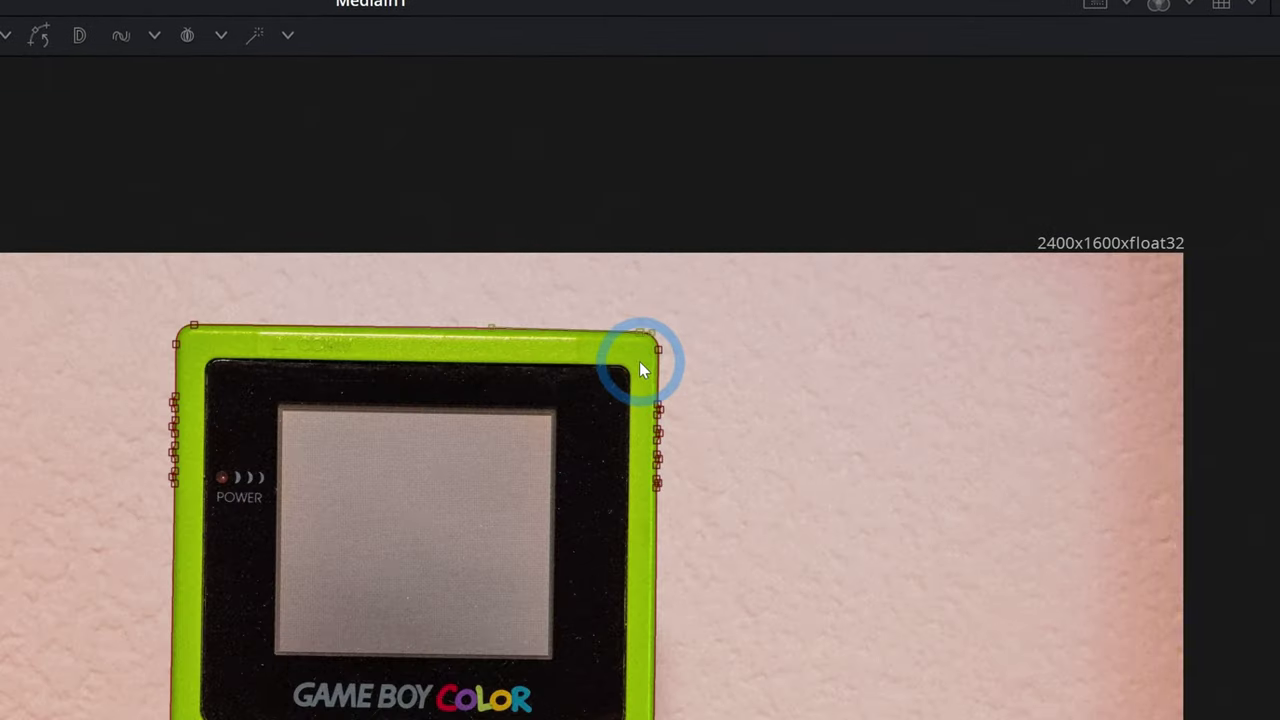
{"action": "scroll", "coordinate": [642, 364], "scroll_direction": "up", "scroll_amount": 3}
{"action": "scroll", "coordinate": [714, 288], "scroll_direction": "down", "scroll_amount": 3}
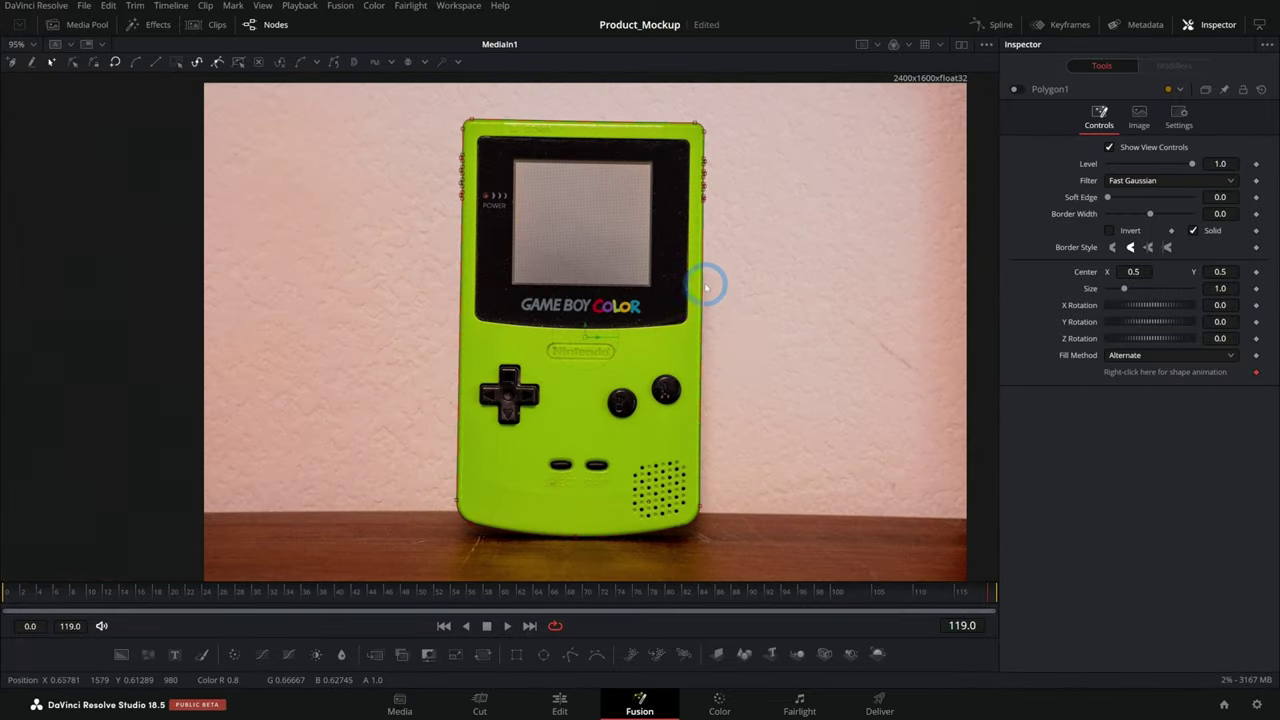
{"action": "left_click", "coordinate": [1019, 91]}
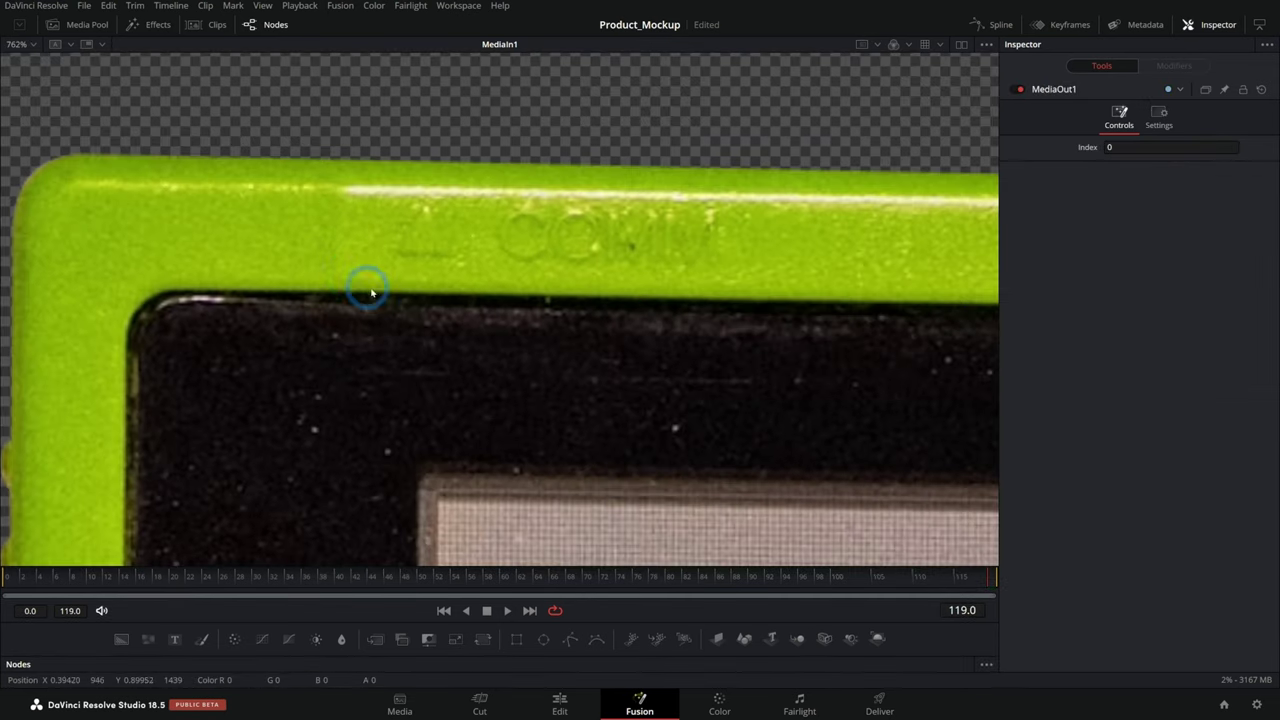
- Examine the cutout's bottom and left edges and enlarge the node area to show the Polygon1 node
{"action": "scroll", "coordinate": [430, 312], "scroll_direction": "right", "scroll_amount": 9}
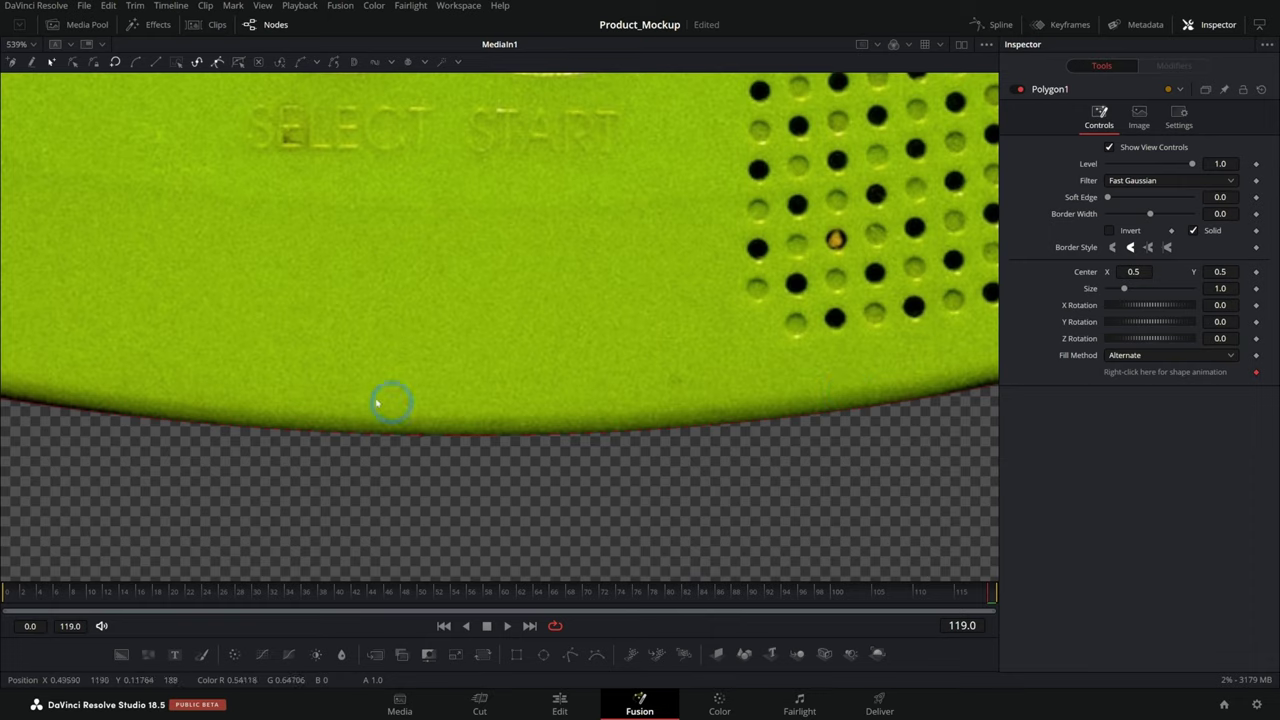
{"action": "left_click_drag", "start_coordinate": [184, 375], "coordinate": [574, 472]}
{"action": "left_click_drag", "start_coordinate": [184, 291], "coordinate": [225, 572]}
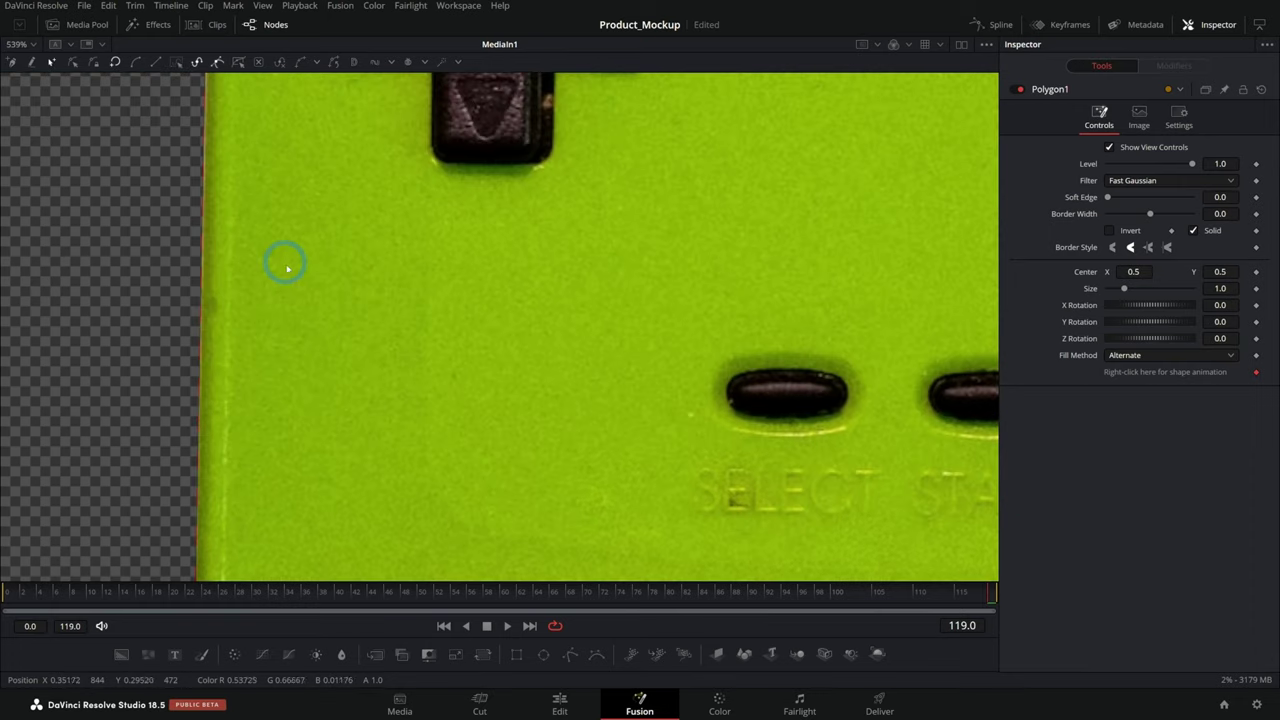
{"action": "scroll", "coordinate": [286, 263], "scroll_direction": "down", "scroll_amount": 2}
{"action": "left_click_drag", "start_coordinate": [311, 213], "coordinate": [354, 394]}
{"action": "scroll", "coordinate": [354, 394], "scroll_direction": "down", "scroll_amount": 4}
{"action": "left_click_drag", "start_coordinate": [560, 672], "coordinate": [560, 574]}
{"action": "left_click_drag", "start_coordinate": [616, 463], "coordinate": [609, 334]}
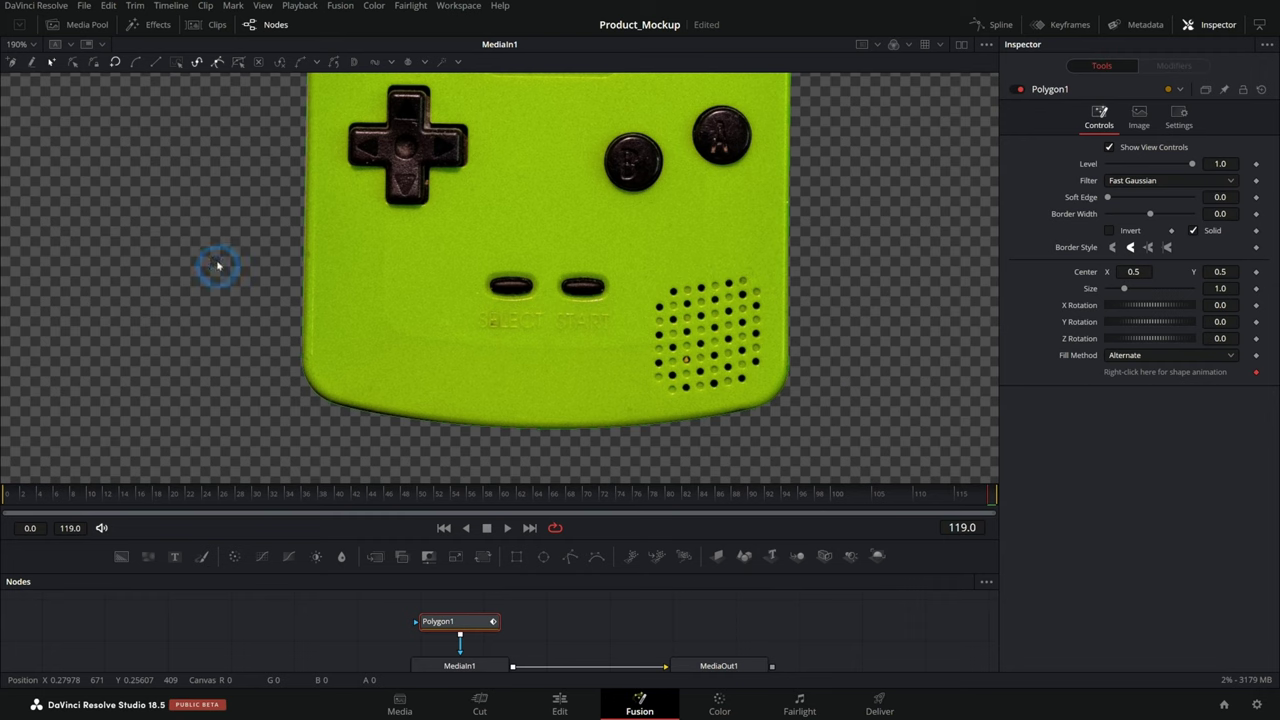
- Select the mask points around the console's lower half, try moving them, and undo the change
{"action": "left_click_drag", "start_coordinate": [218, 265], "coordinate": [839, 452]}
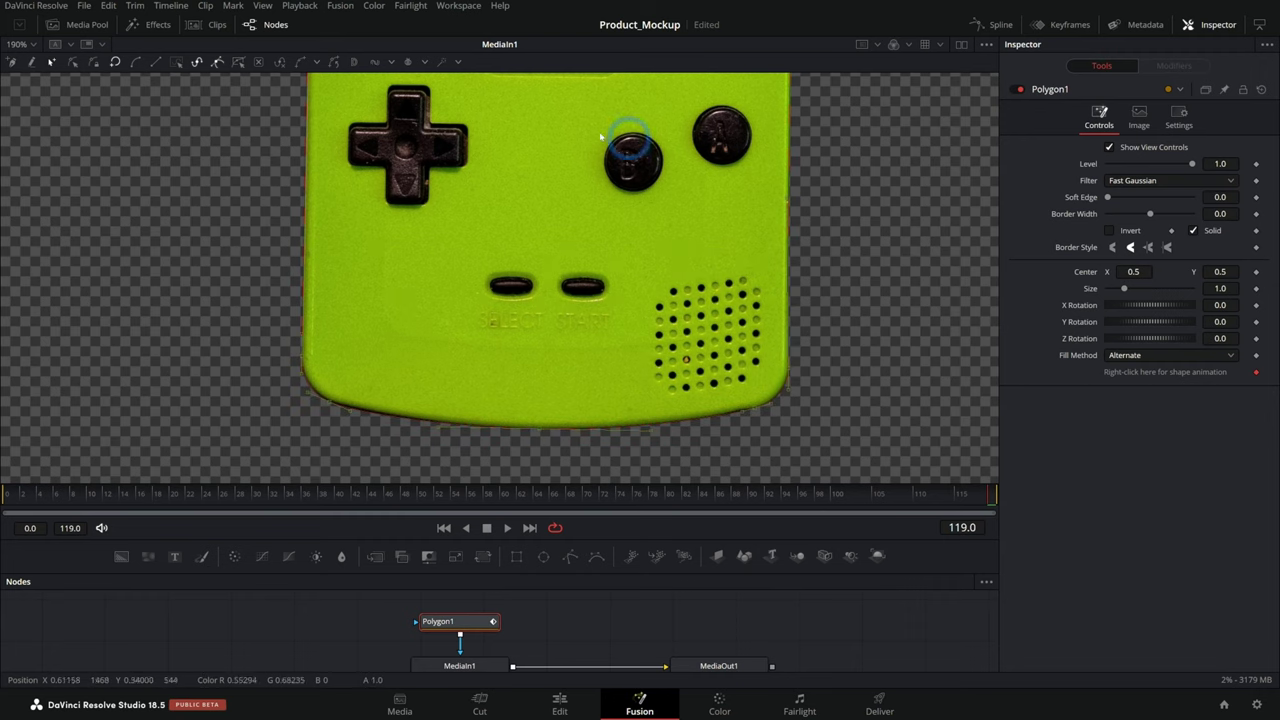
{"action": "left_click_drag", "start_coordinate": [537, 424], "coordinate": [552, 348]}
{"action": "key", "text": "ctrl+z"}
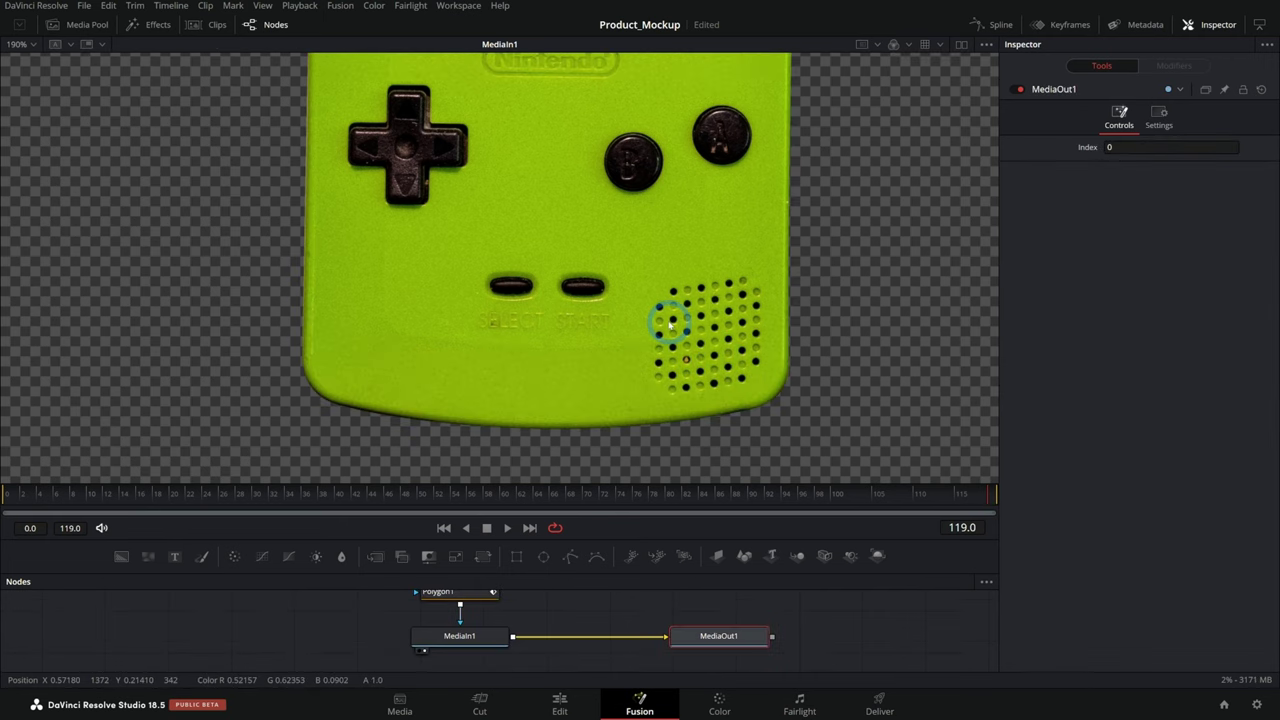
- View the whole cut-out console against the transparent background
{"action": "scroll", "coordinate": [669, 323], "scroll_direction": "down", "scroll_amount": 5}
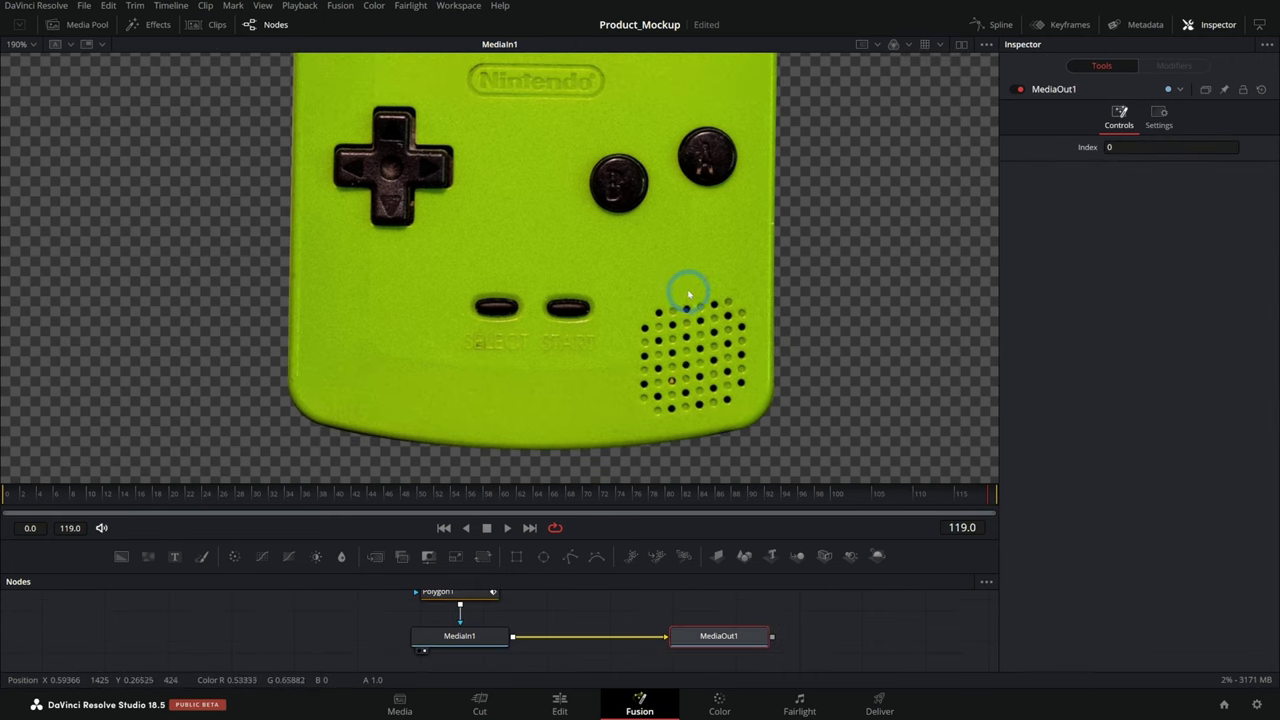
{"action": "scroll", "coordinate": [657, 290], "scroll_direction": "up", "scroll_amount": 3}
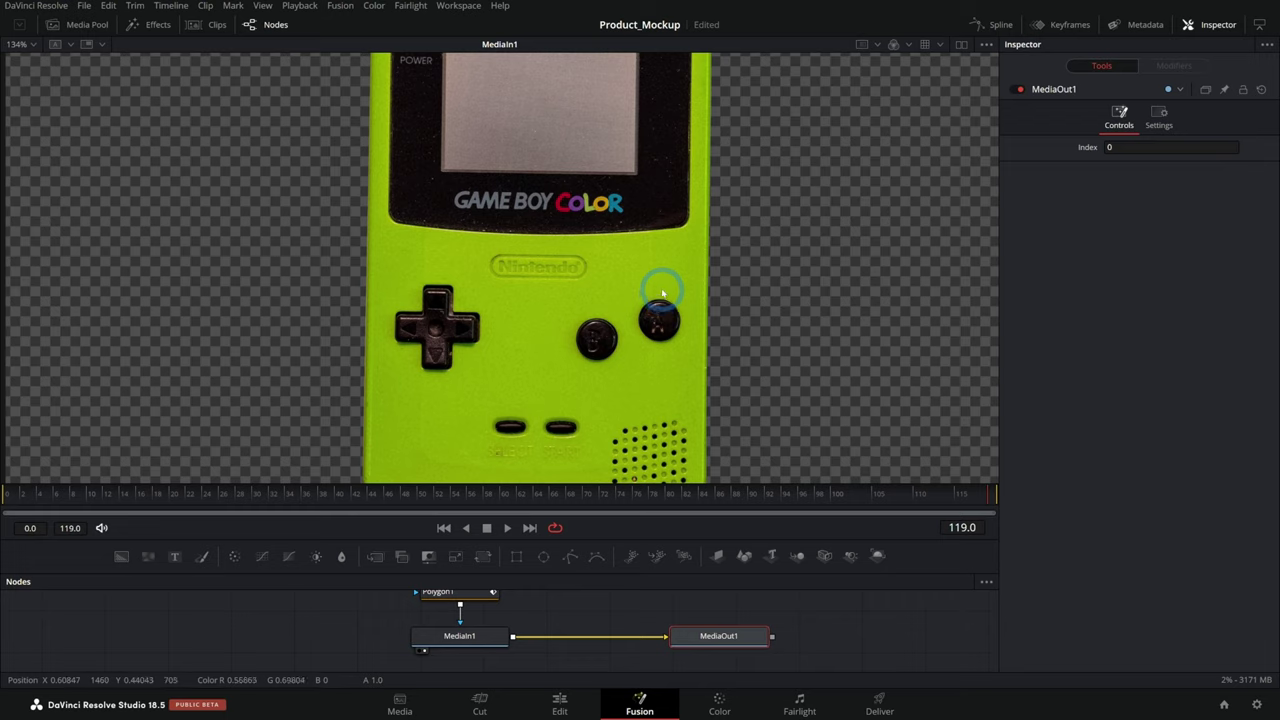
{"action": "scroll", "coordinate": [706, 260], "scroll_direction": "down", "scroll_amount": 2}
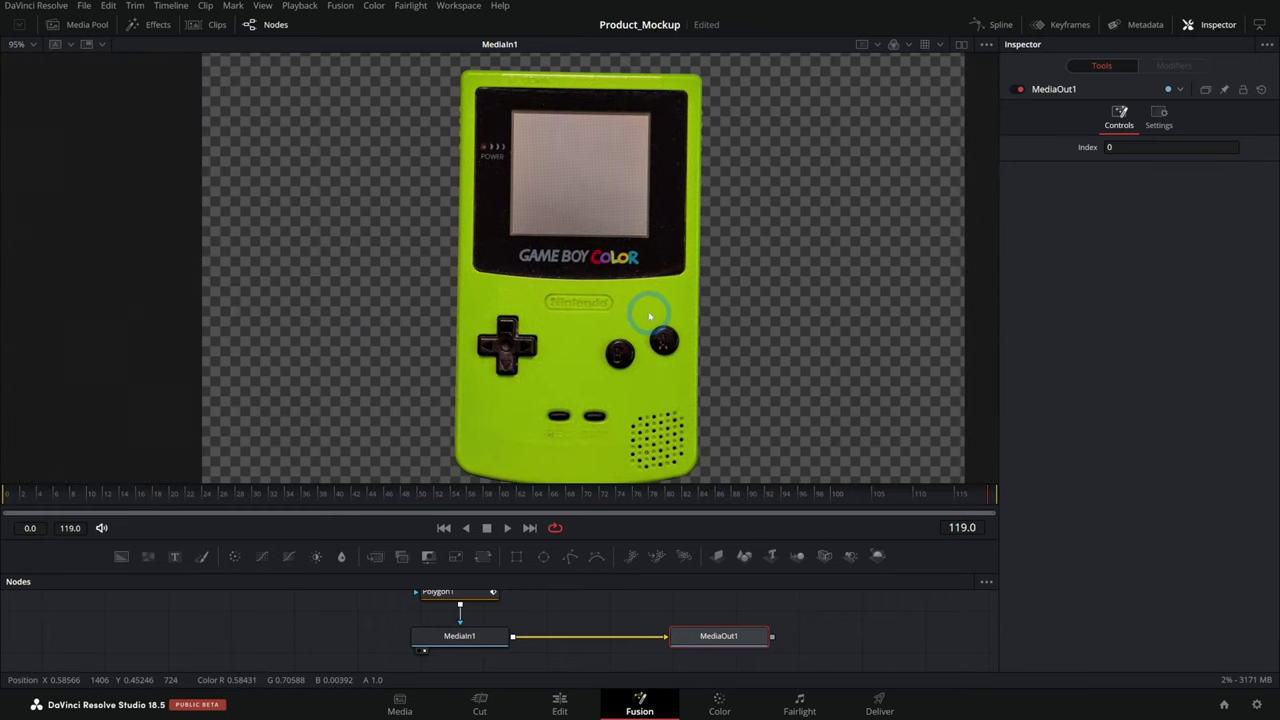